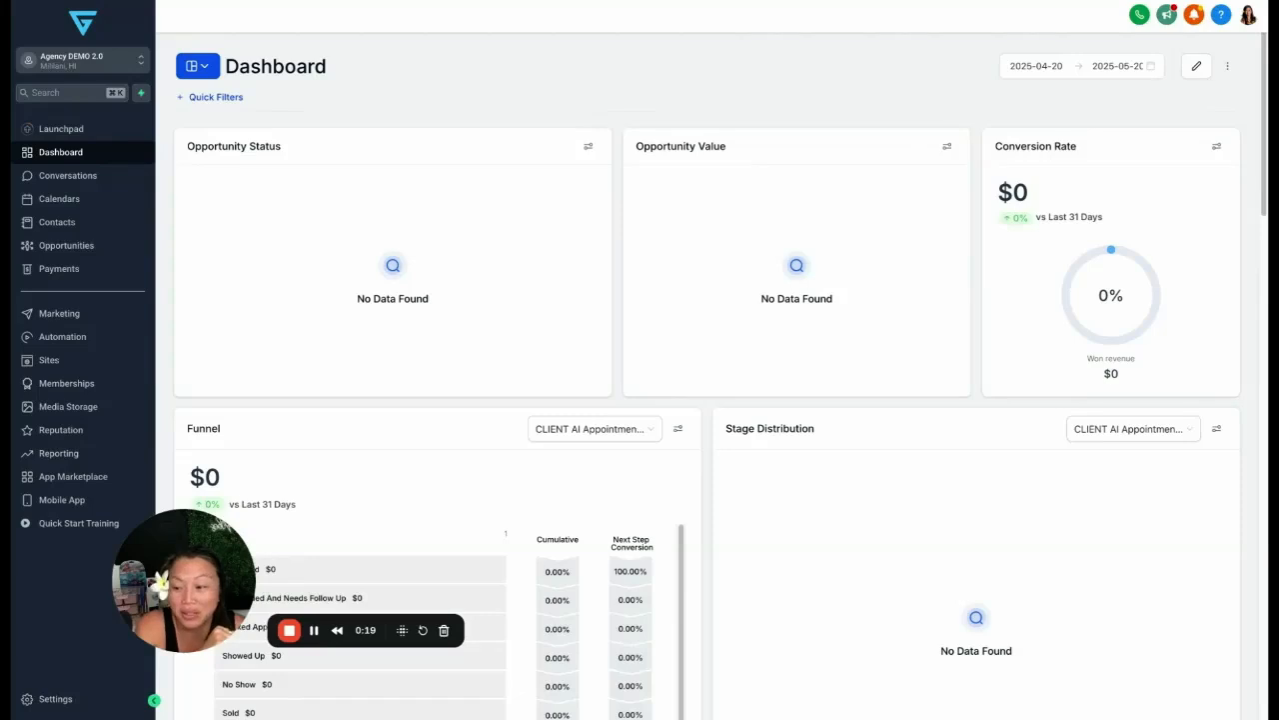
Step: Open the account settings and look over the Business Profile's general information and address sections
left_click(55, 699)
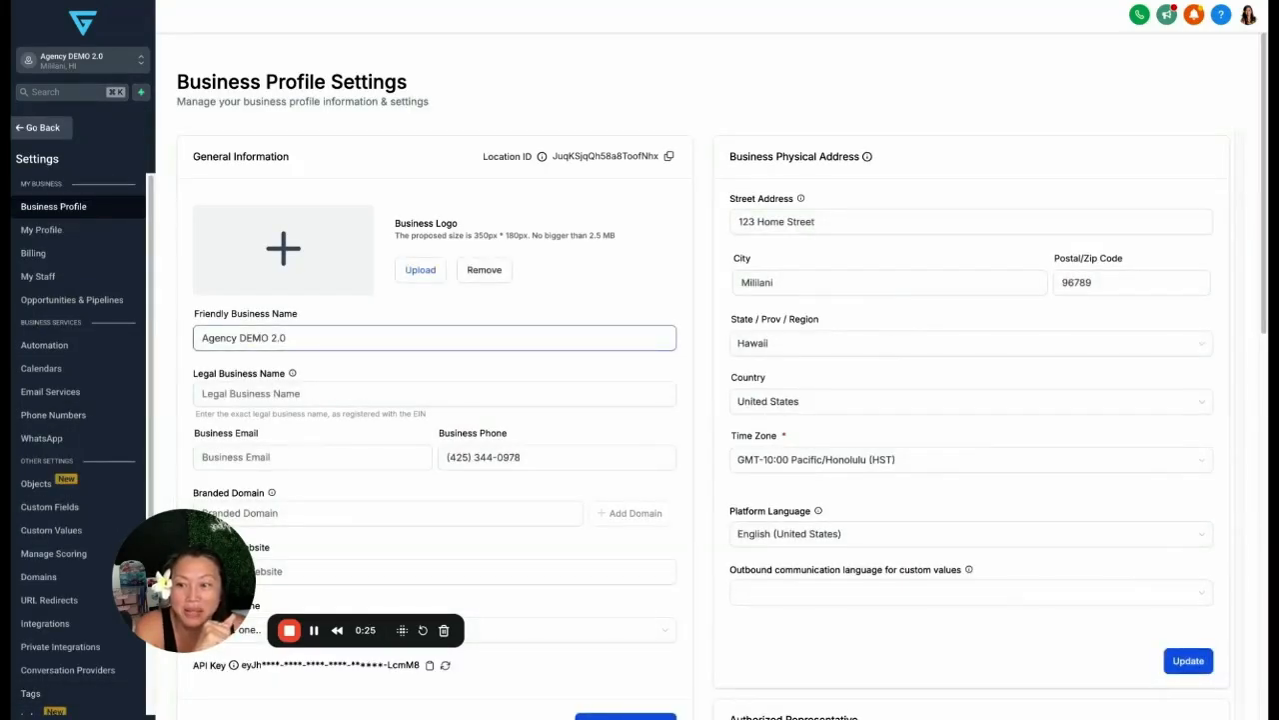
left_click(290, 452)
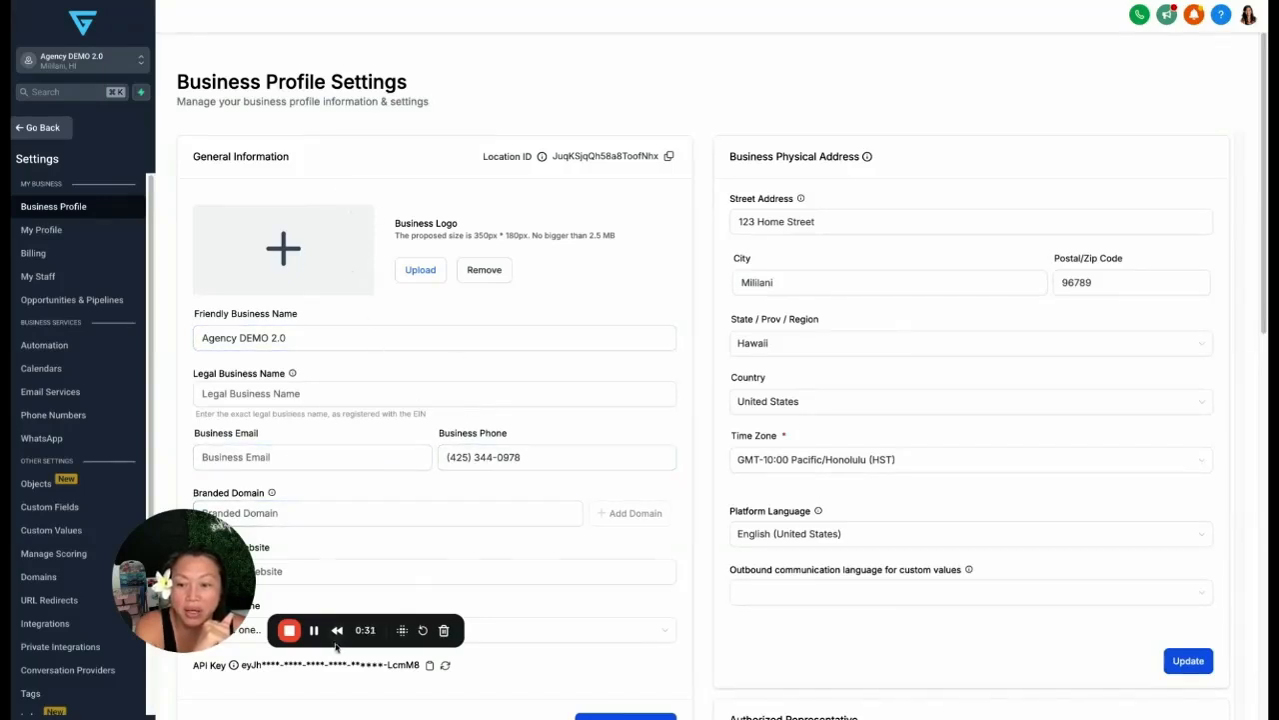
scroll(520, 599, "down", 1)
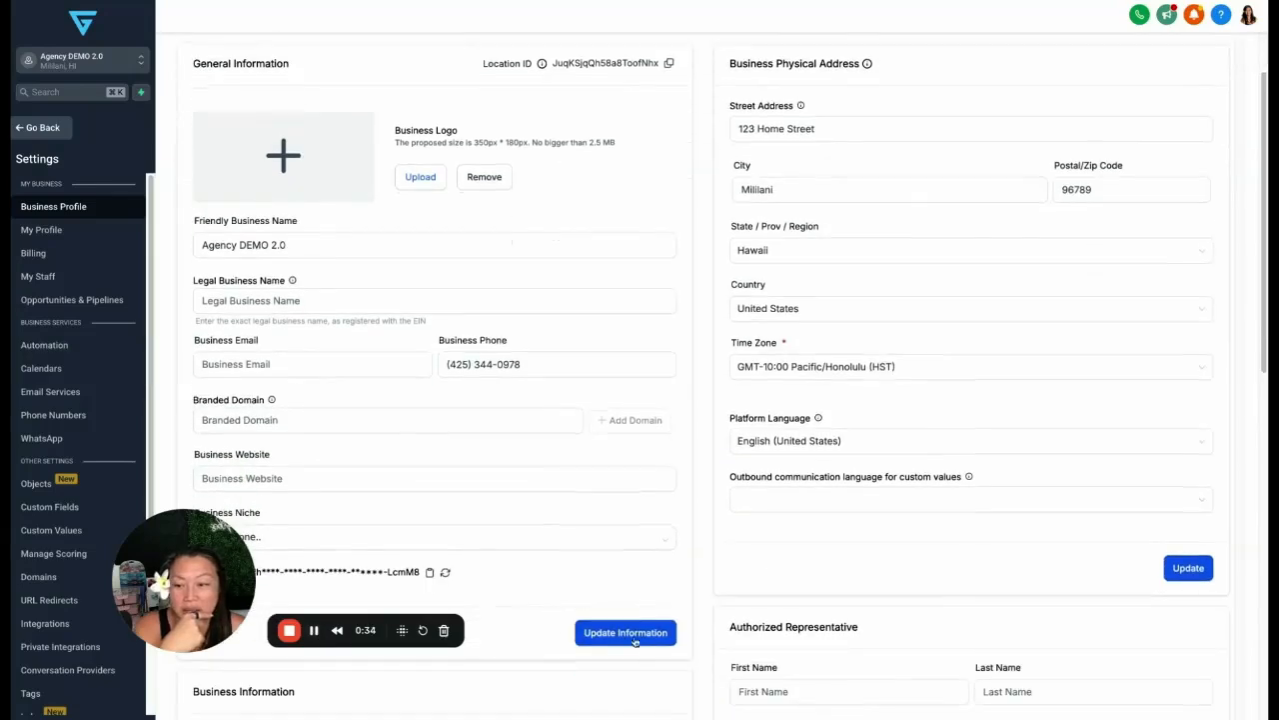
scroll(58, 630, "down", 1)
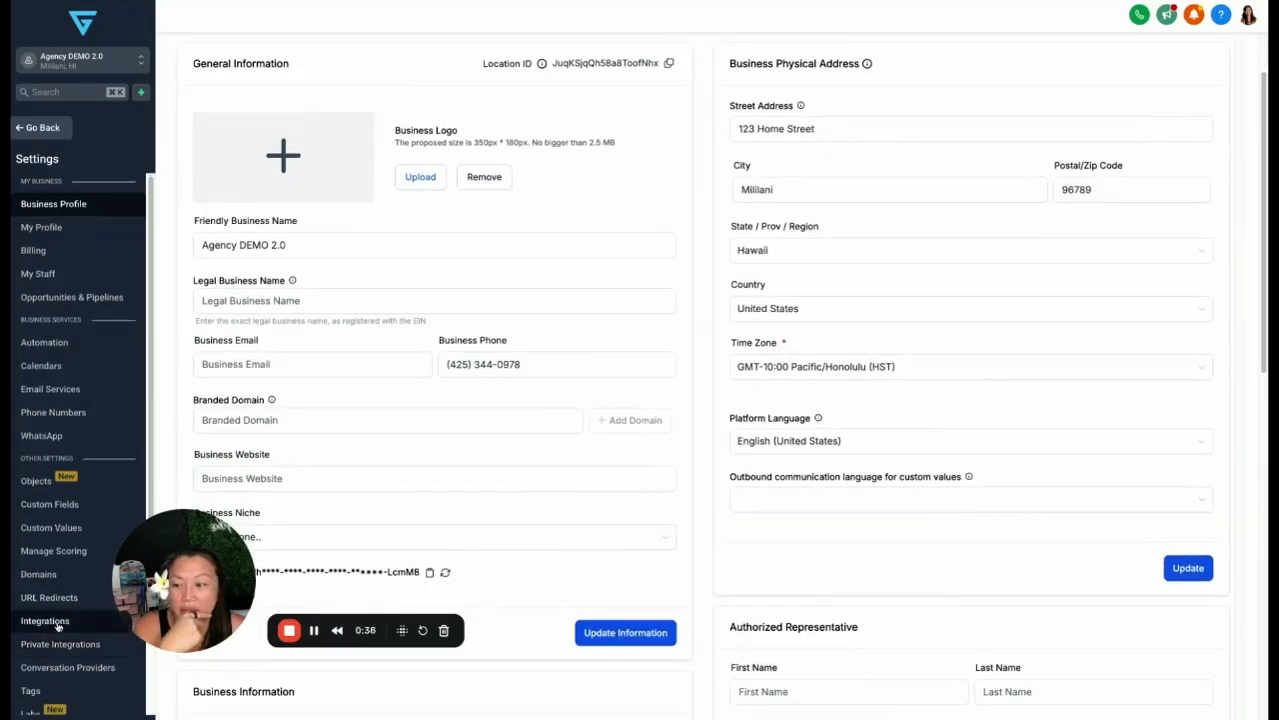
Step: Open the Integrations settings and look through the services that can be connected
left_click(45, 621)
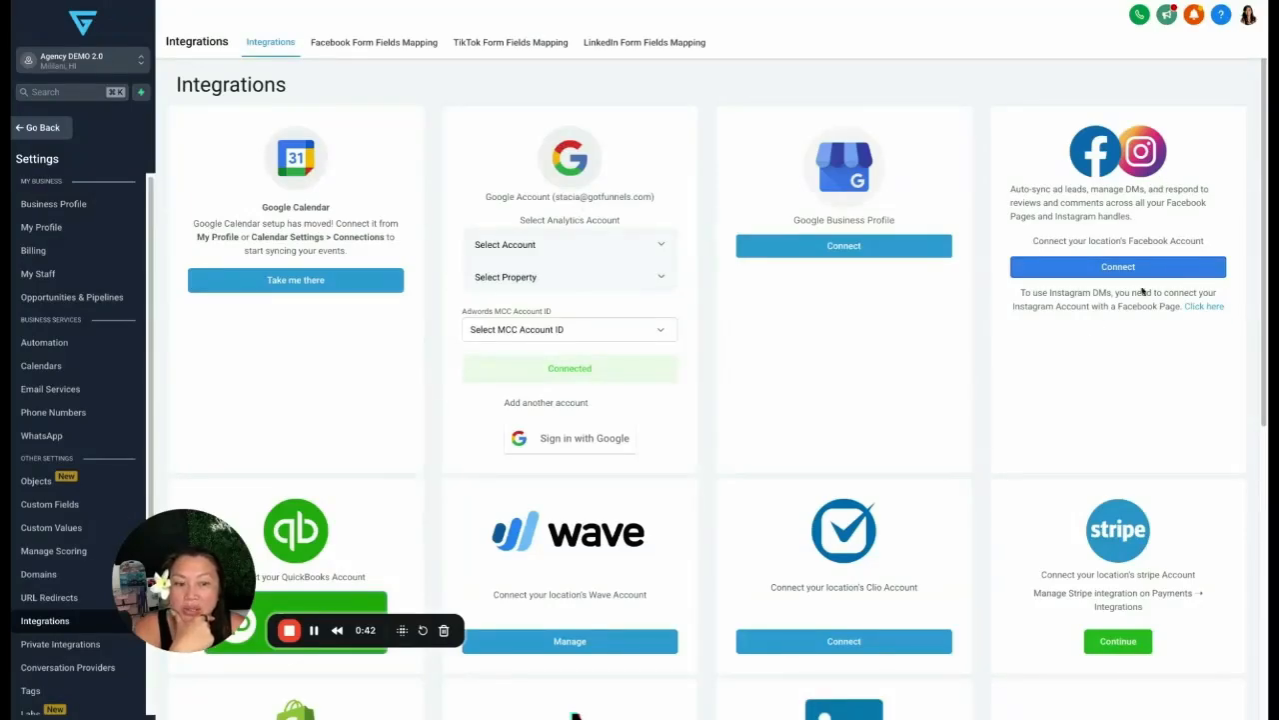
scroll(926, 400, "down", 2)
scroll(1100, 340, "up", 2)
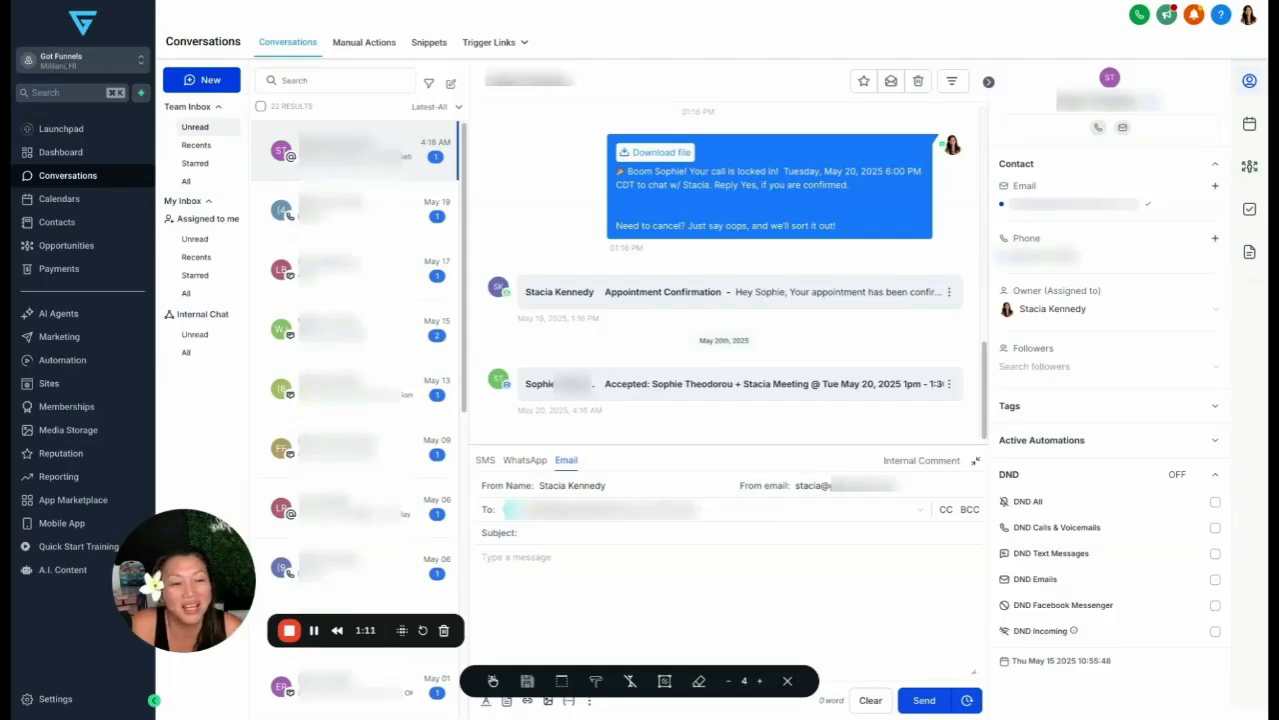
Step: Go from Conversations to the Automation workflow list
left_click(1193, 17)
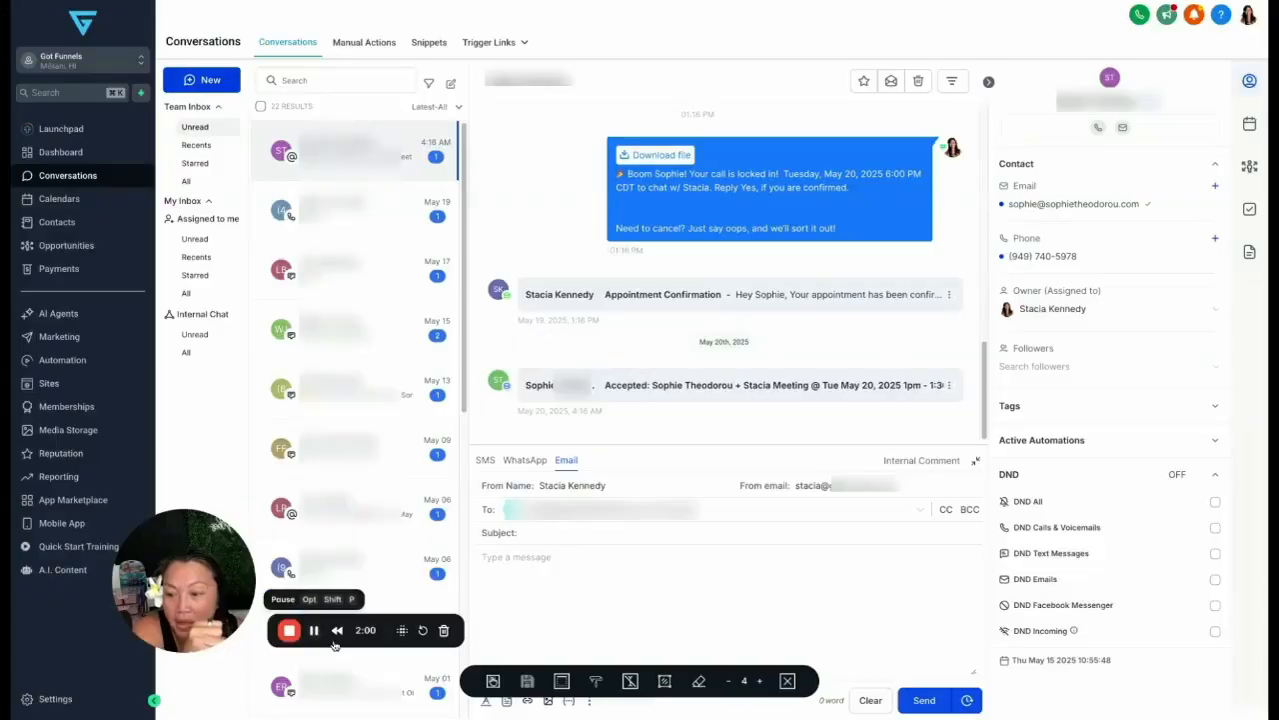
left_click(84, 362)
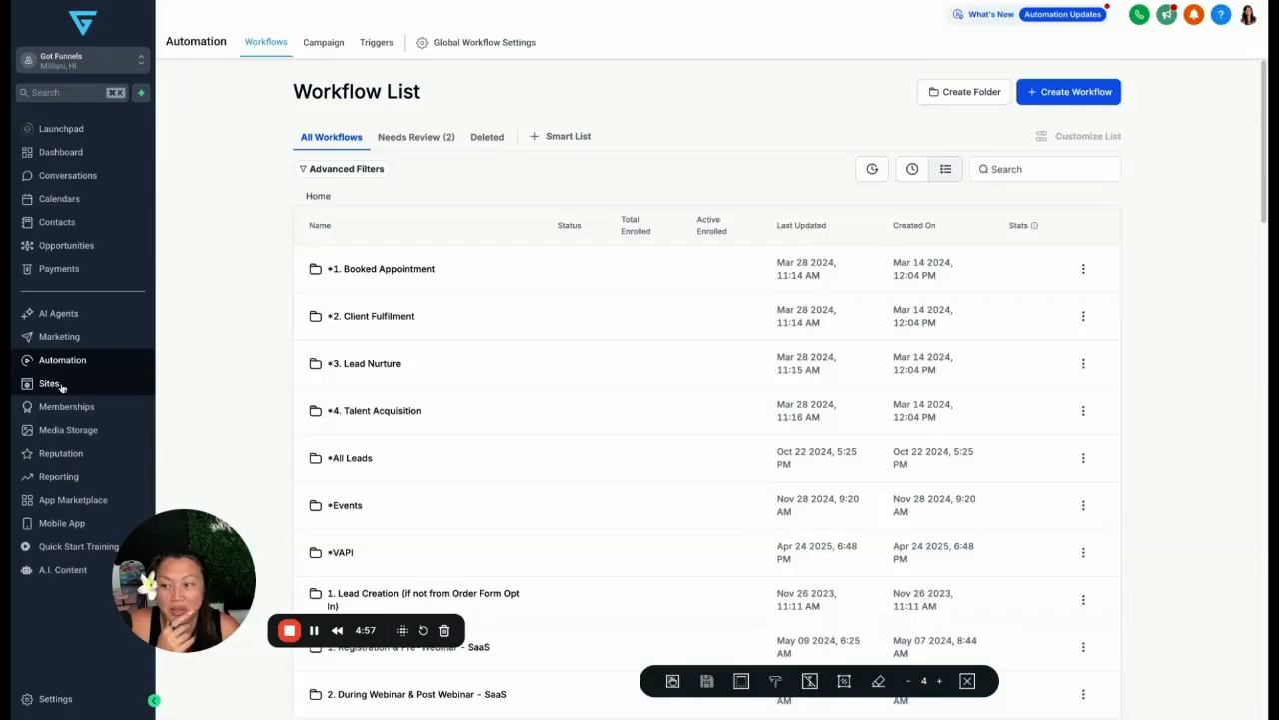
Step: Start a new funnel in the Funnels section under Sites, choosing to build it from templates
left_click(50, 384)
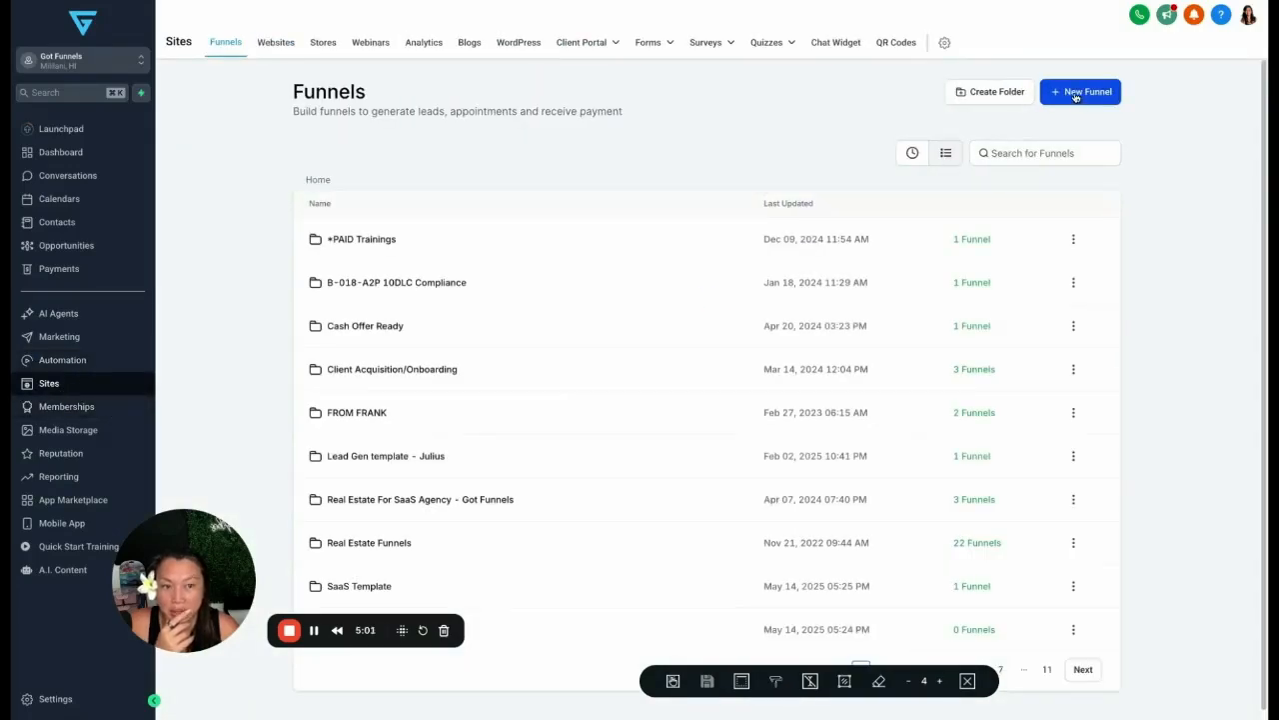
left_click(1076, 95)
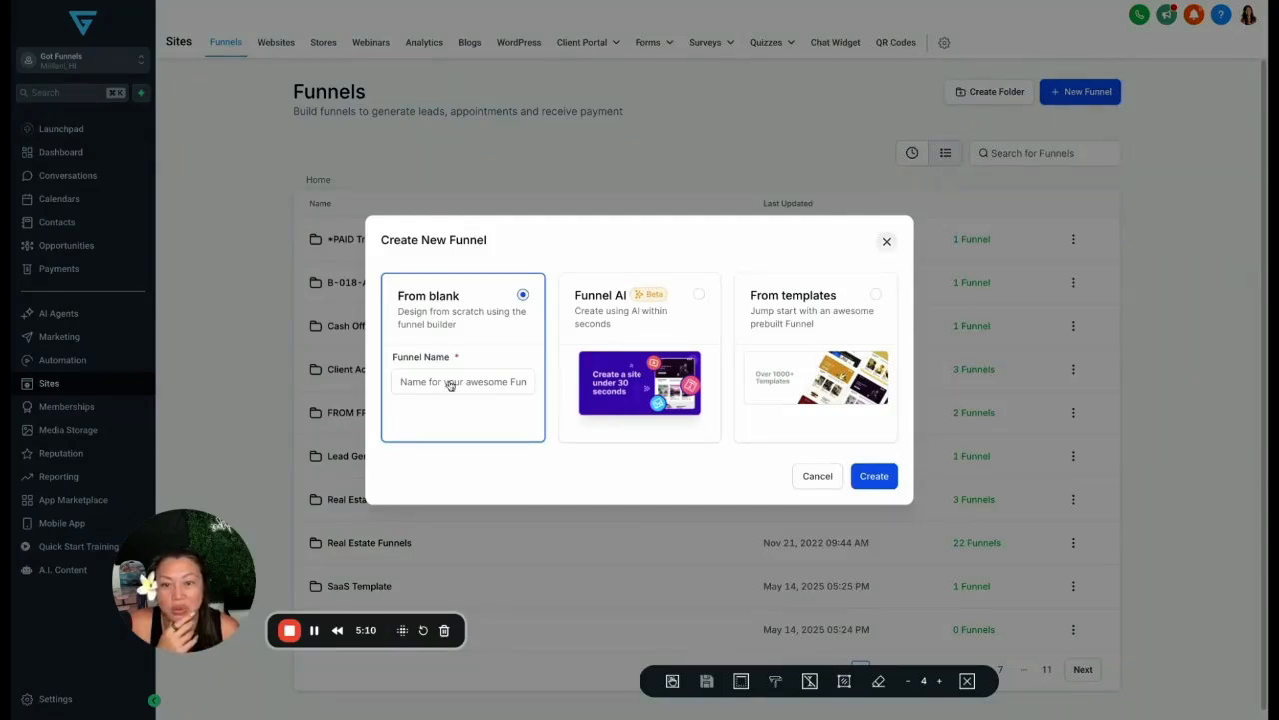
left_click(675, 305)
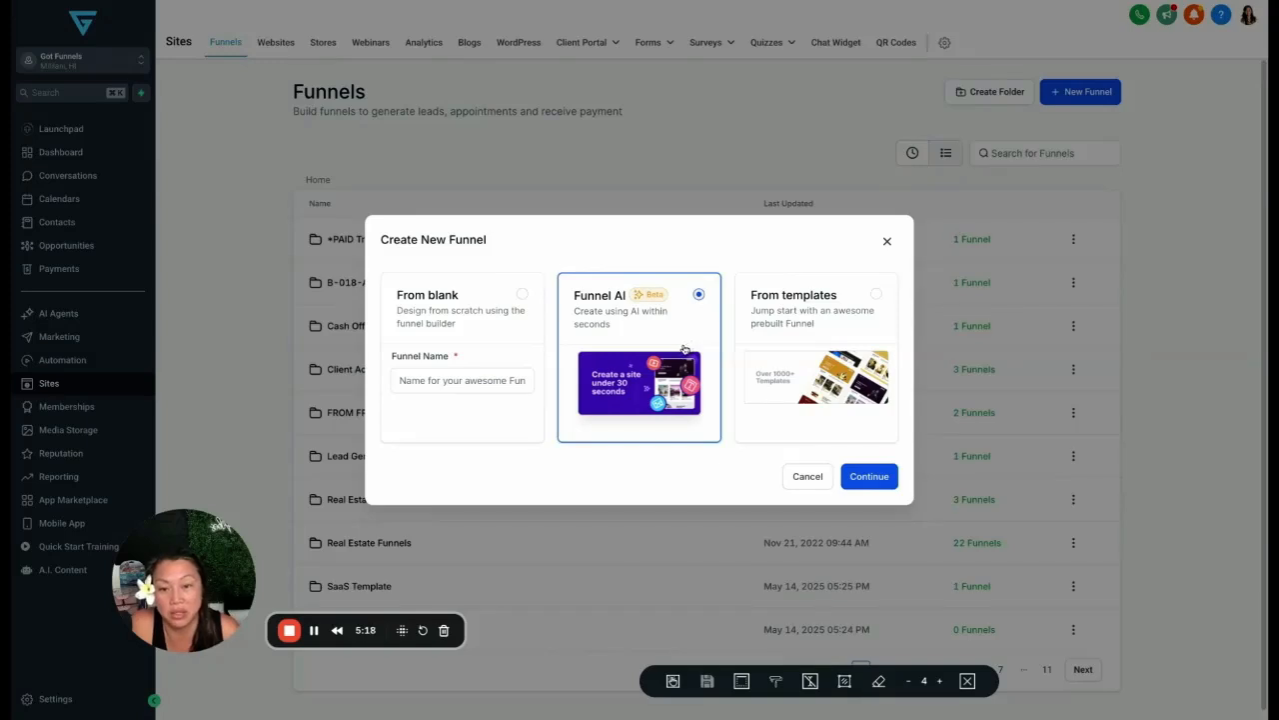
left_click(840, 305)
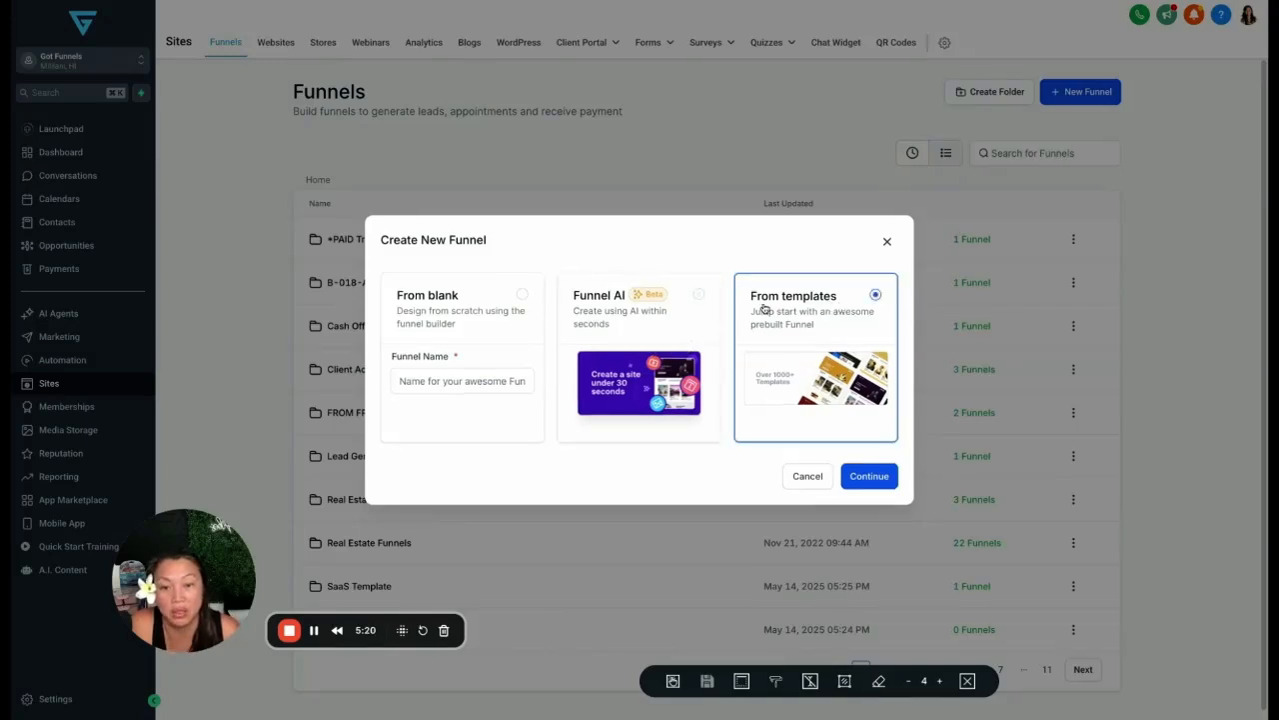
left_click(878, 475)
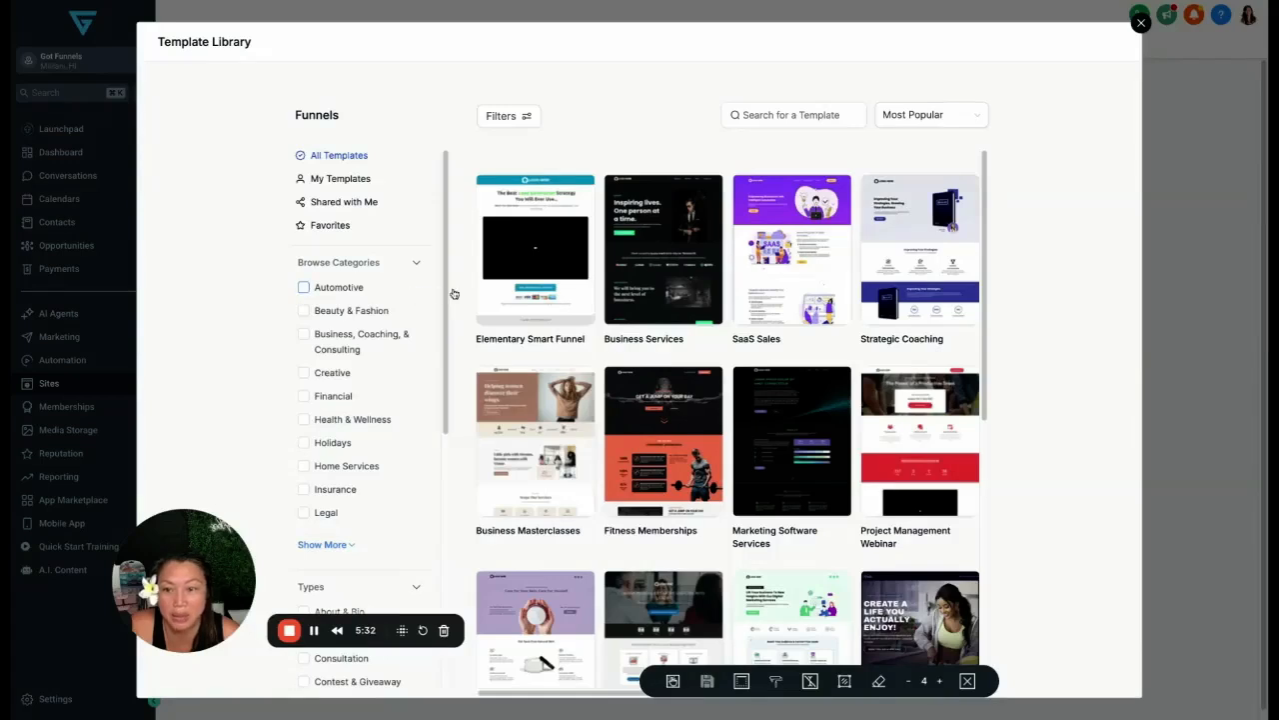
Step: Choose the Business Masterclasses template from the template library and continue with it for the new funnel
mouse_move(551, 241)
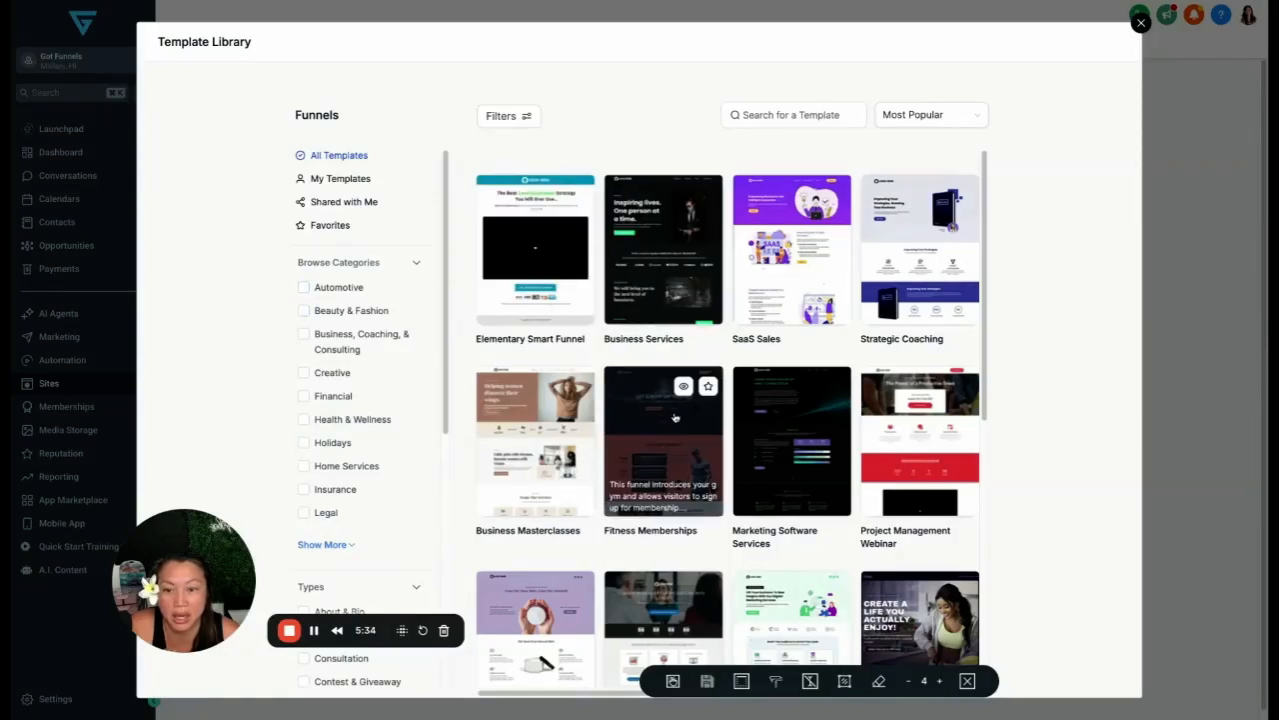
mouse_move(502, 418)
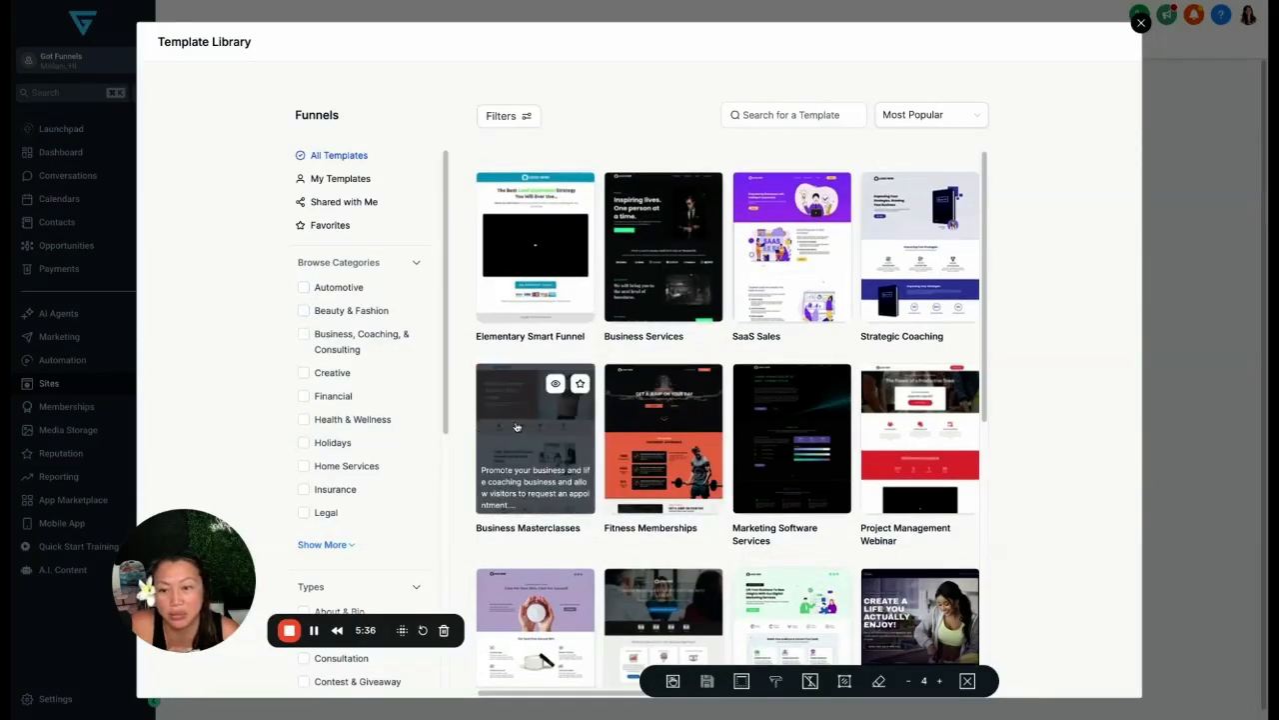
left_click(527, 442)
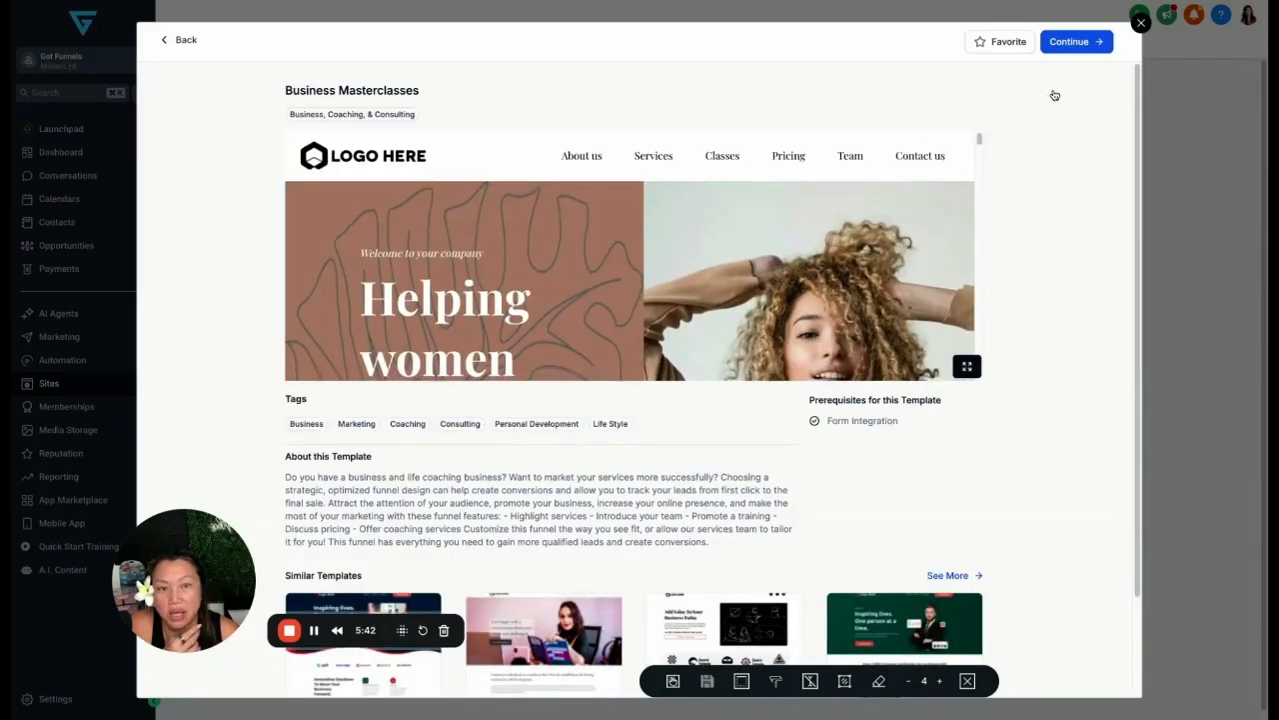
left_click(1072, 43)
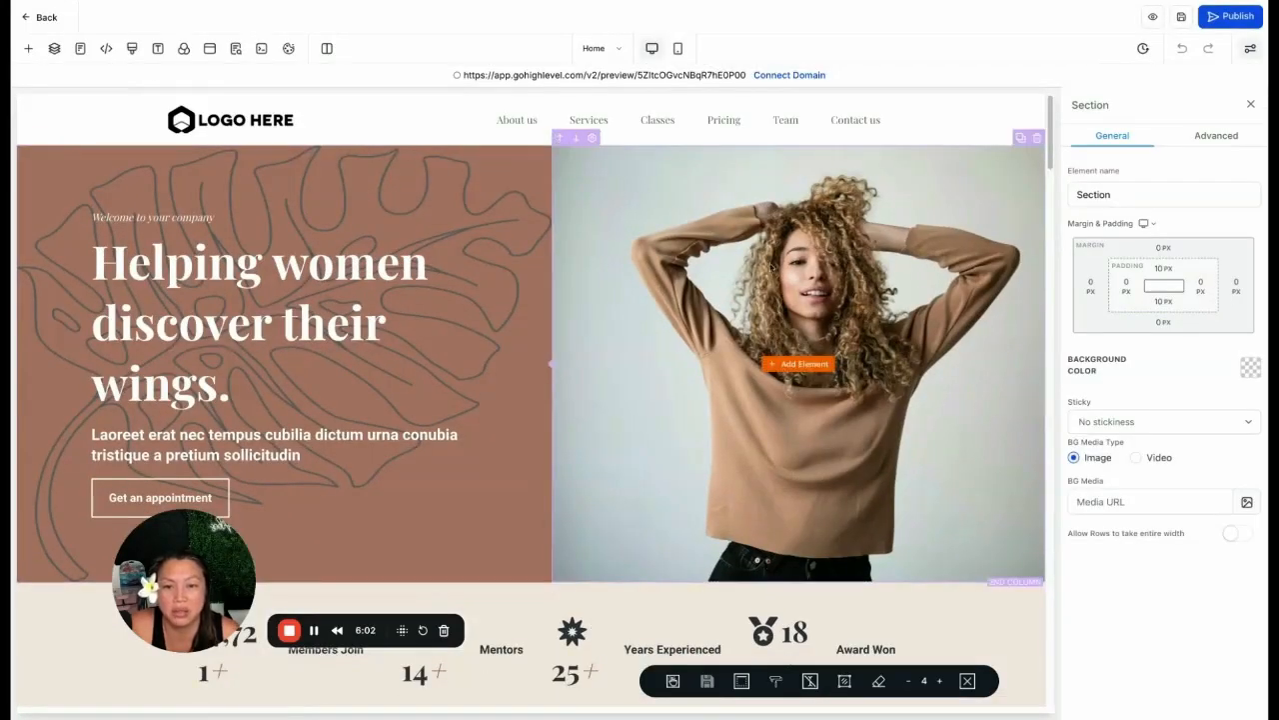
Step: Open media storage for the background image of the hero's 2nd column, browse the stored files and upload the branding photo
left_click(704, 264)
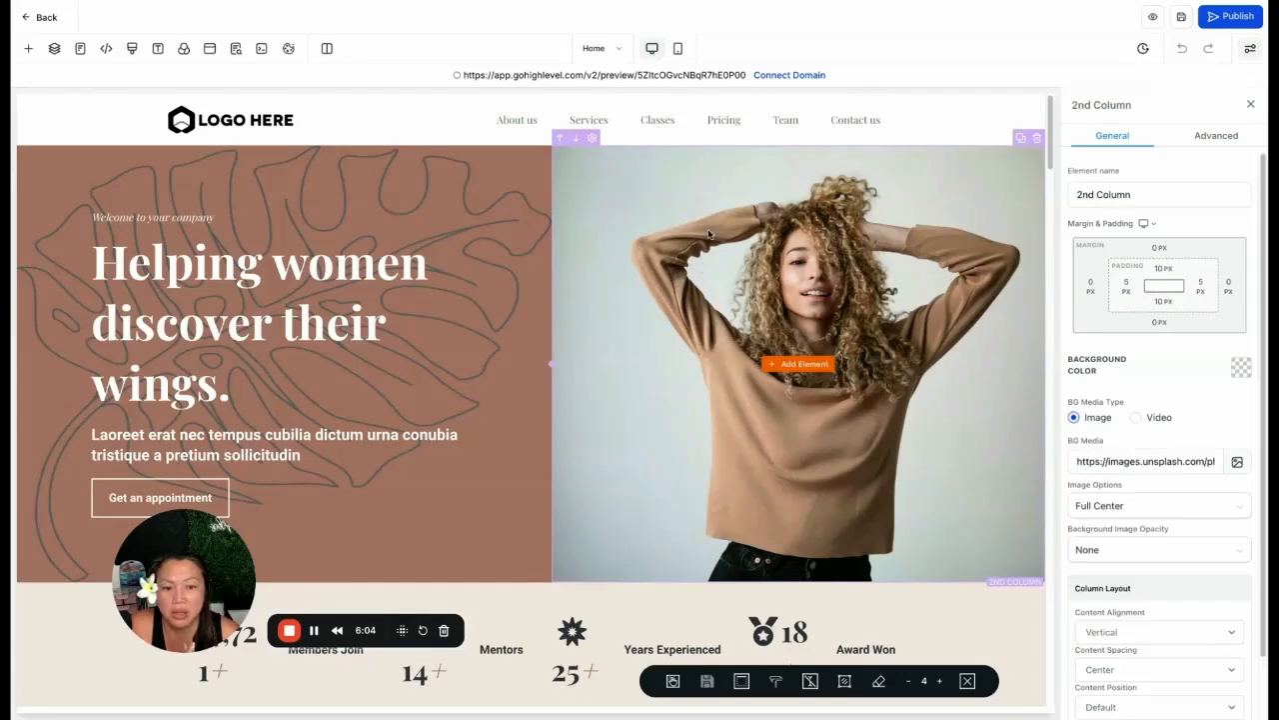
left_click(1238, 462)
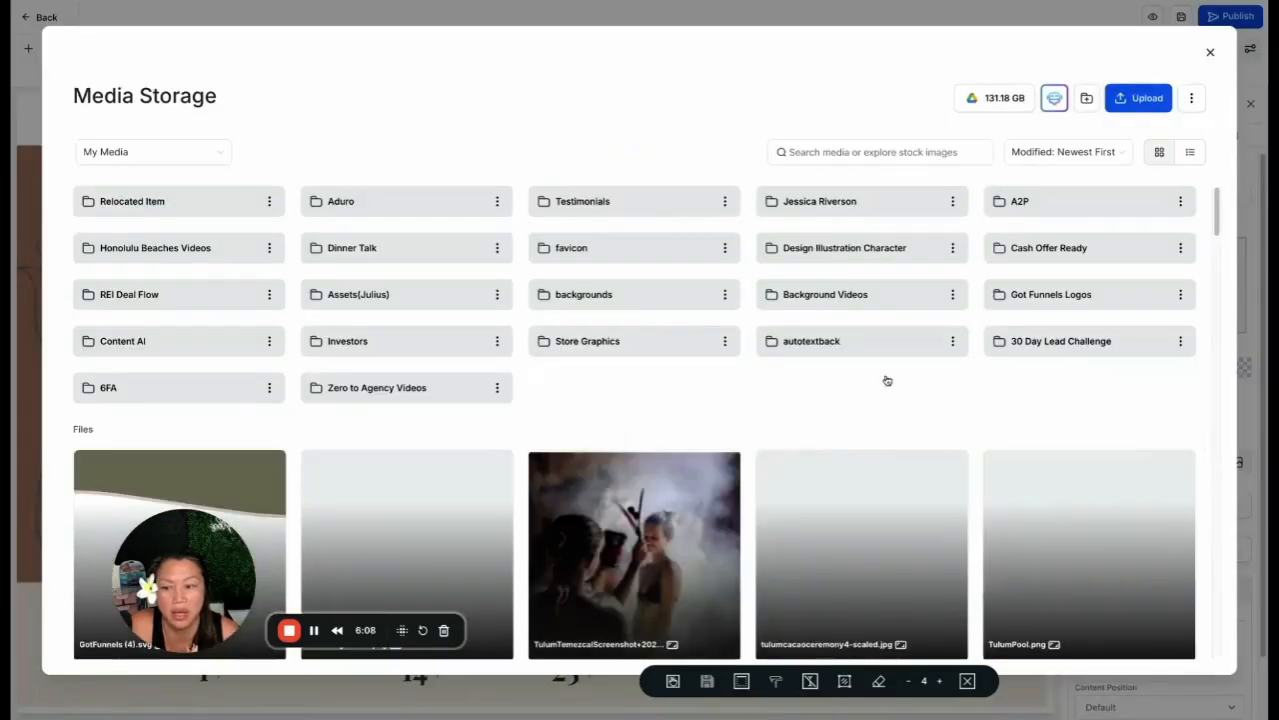
scroll(939, 399, "down", 1)
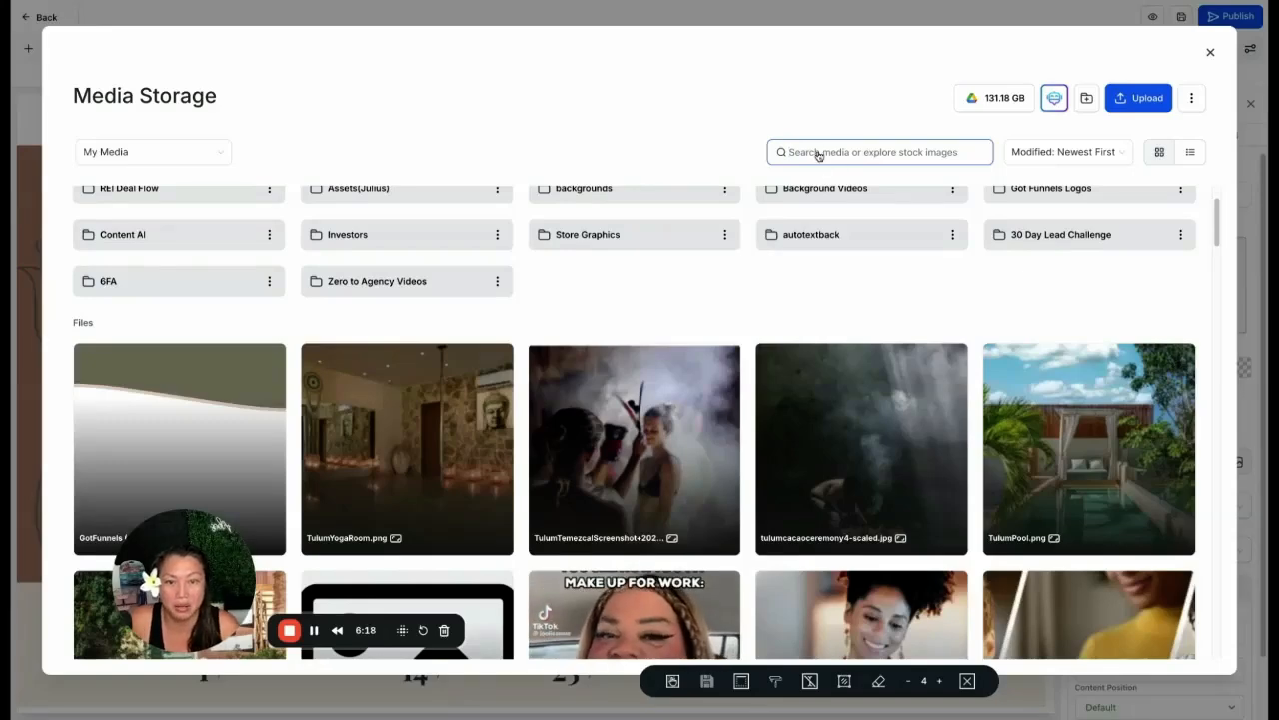
scroll(722, 188, "up", 2)
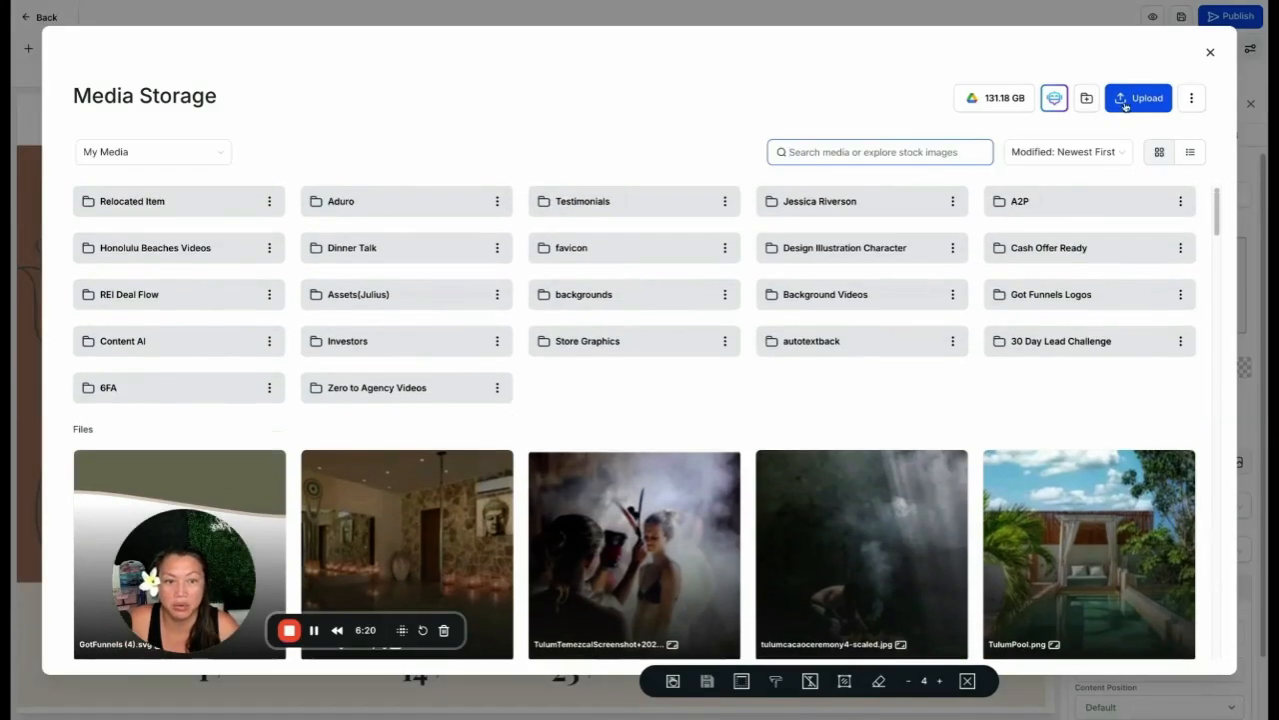
scroll(623, 335, "down", 10)
scroll(623, 335, "down", 10)
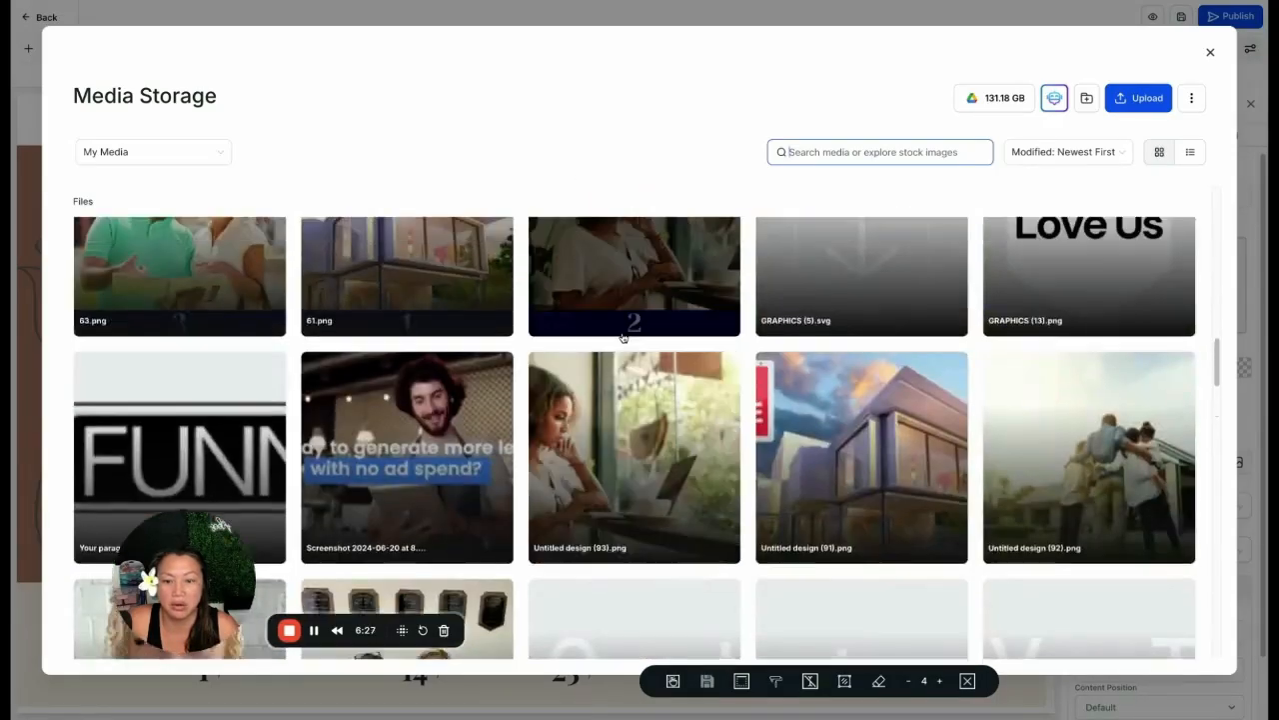
scroll(622, 335, "up", 5)
scroll(664, 347, "down", 3)
scroll(665, 347, "down", 15)
scroll(661, 355, "down", 10)
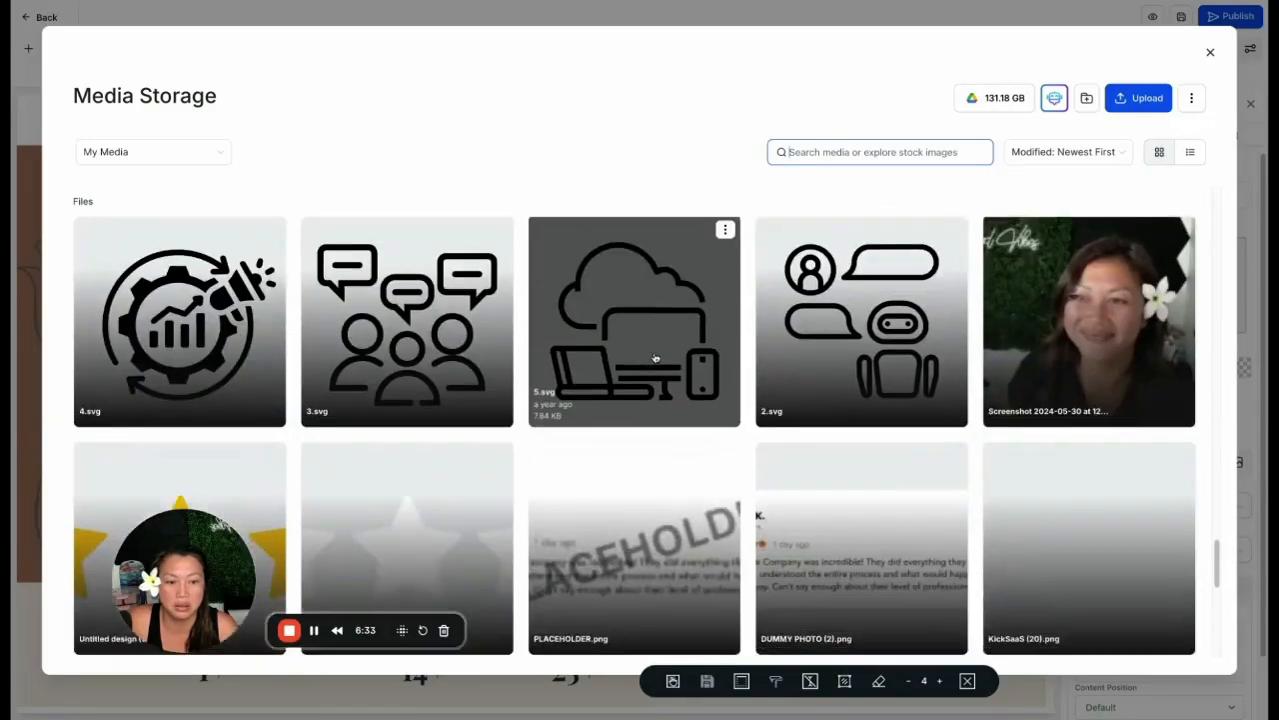
scroll(655, 358, "down", 3)
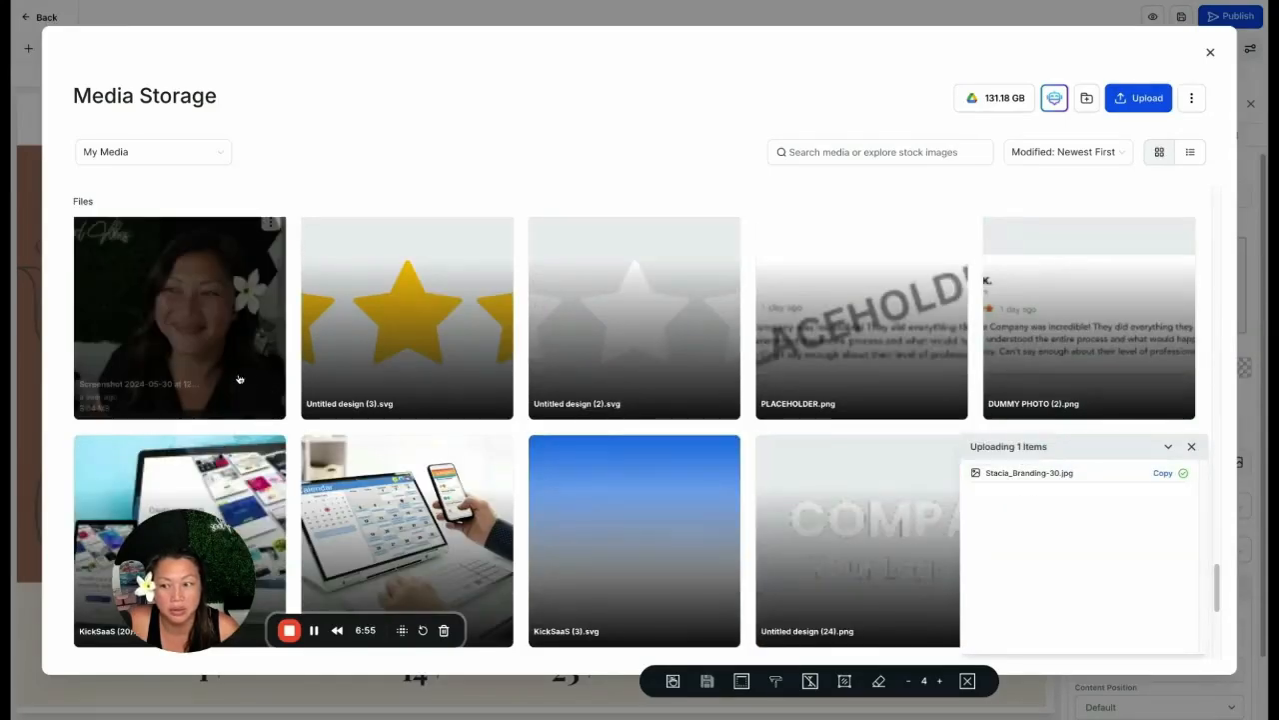
Step: Set the newly uploaded branding photo as the background image of the hero's 2nd column
scroll(392, 474, "up", 5)
scroll(392, 474, "up", 5)
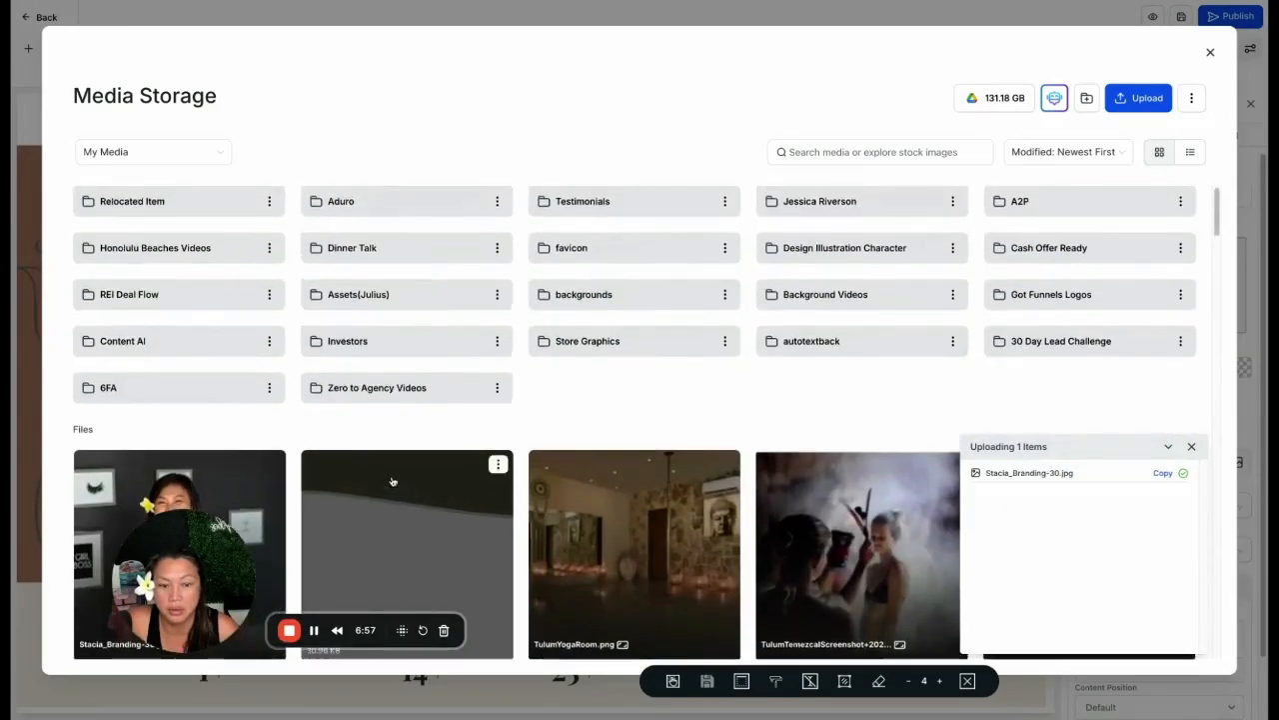
double_click(237, 482)
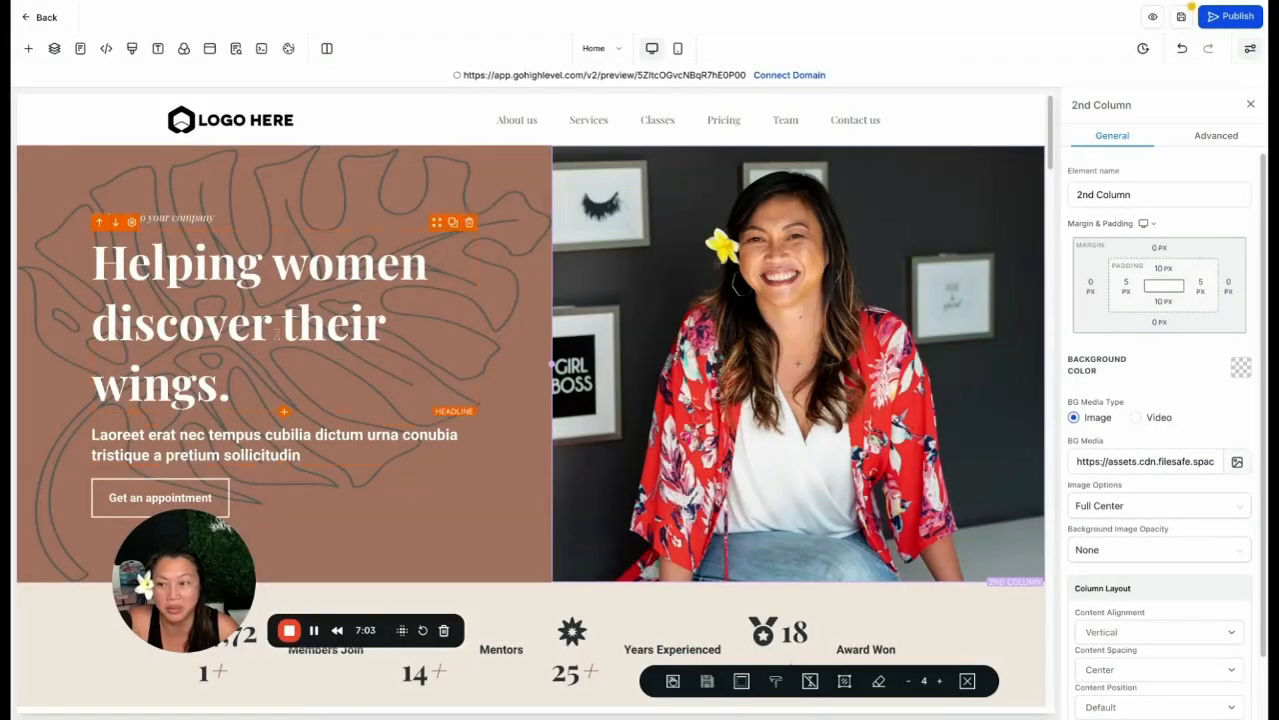
Step: Replace the hero headline text with "I Help Entreprenuers Systmize Their Business"
scroll(523, 485, "down", 4)
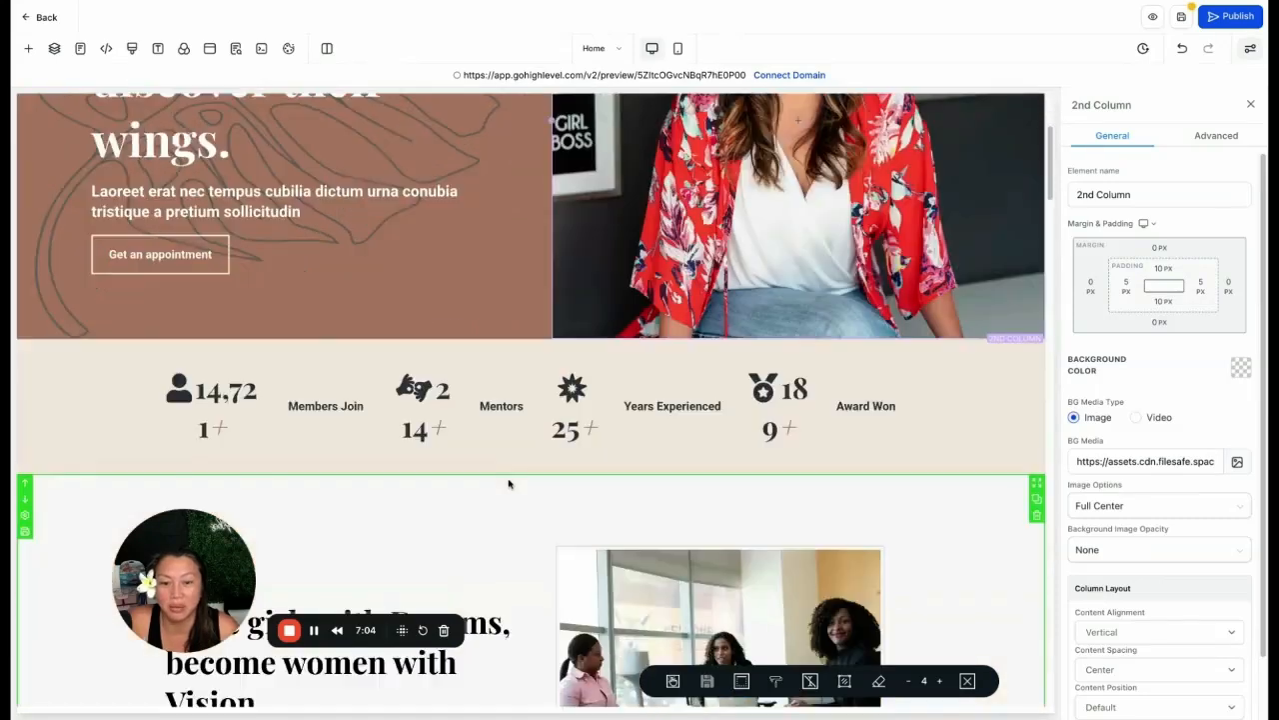
scroll(271, 309, "up", 5)
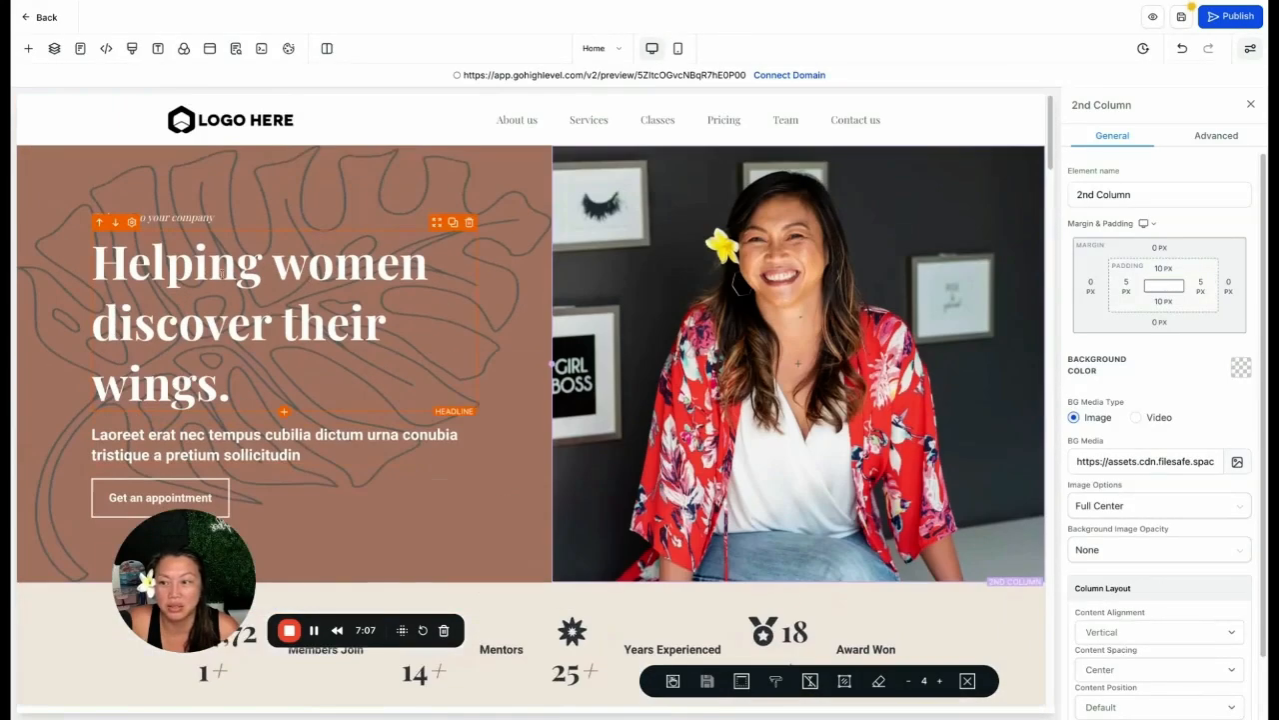
left_click(205, 265)
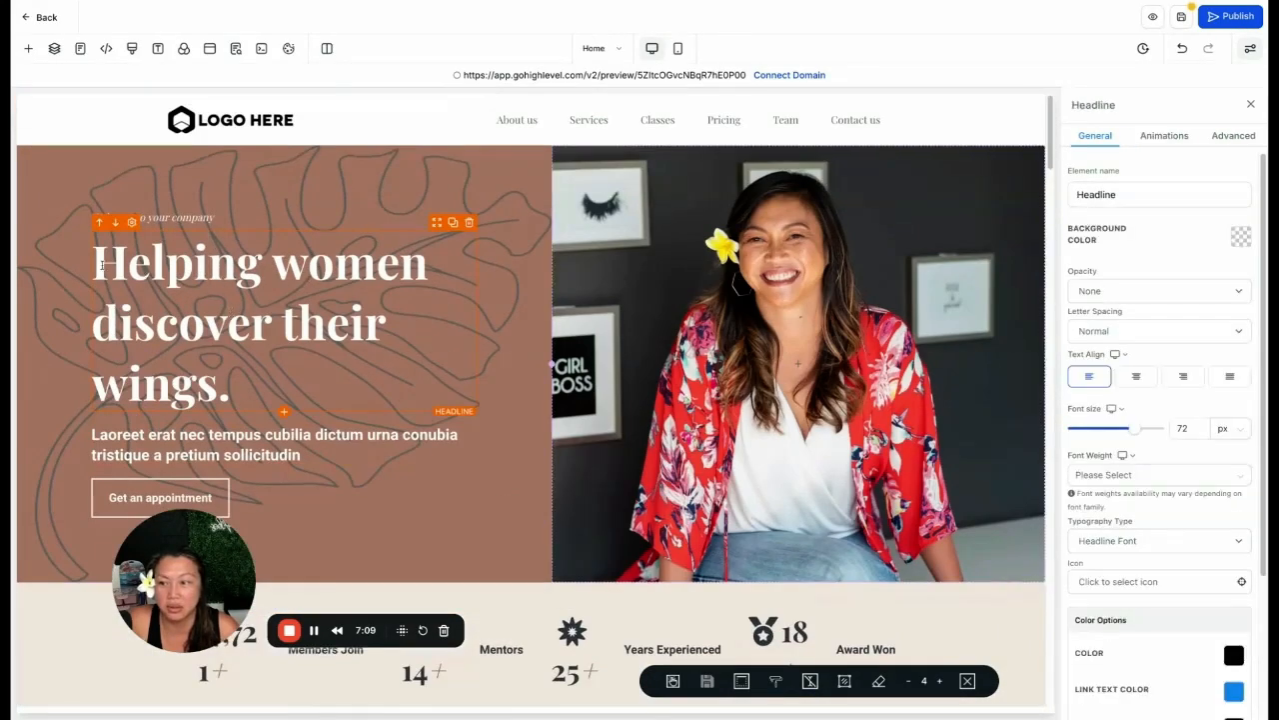
left_click_drag(100, 265, 253, 390)
type("I H")
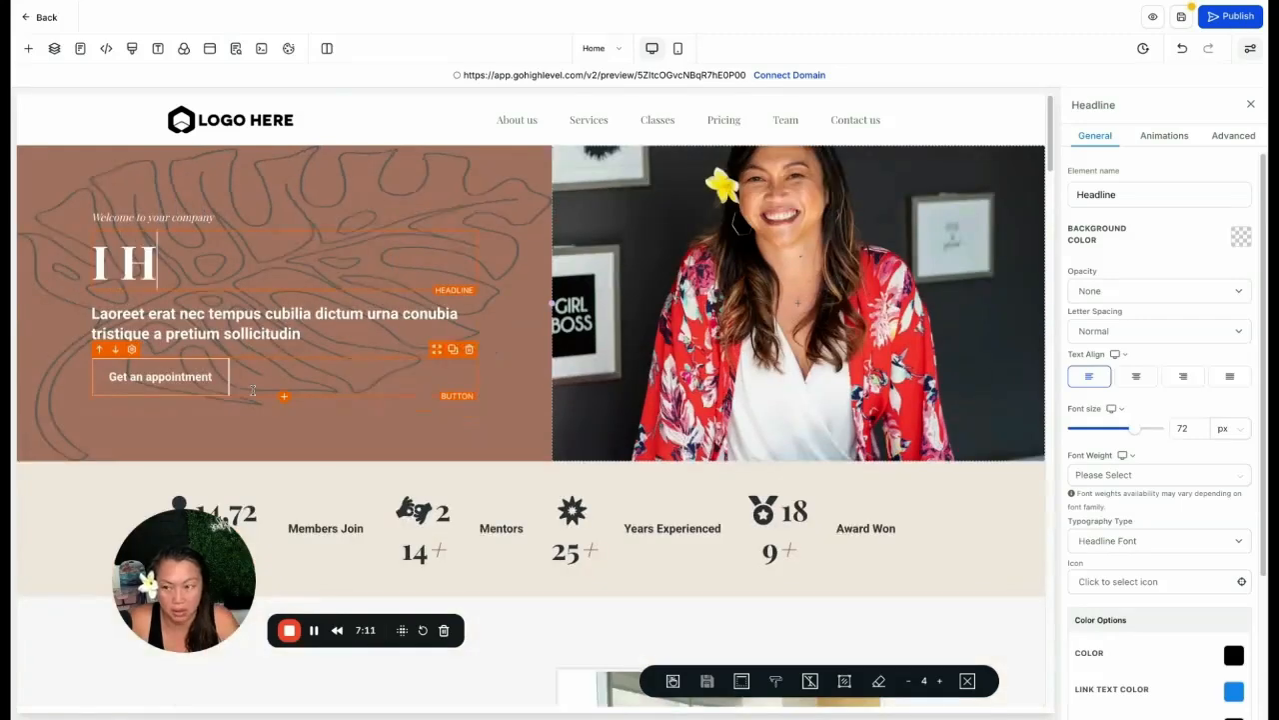
type("elp Entreprneue")
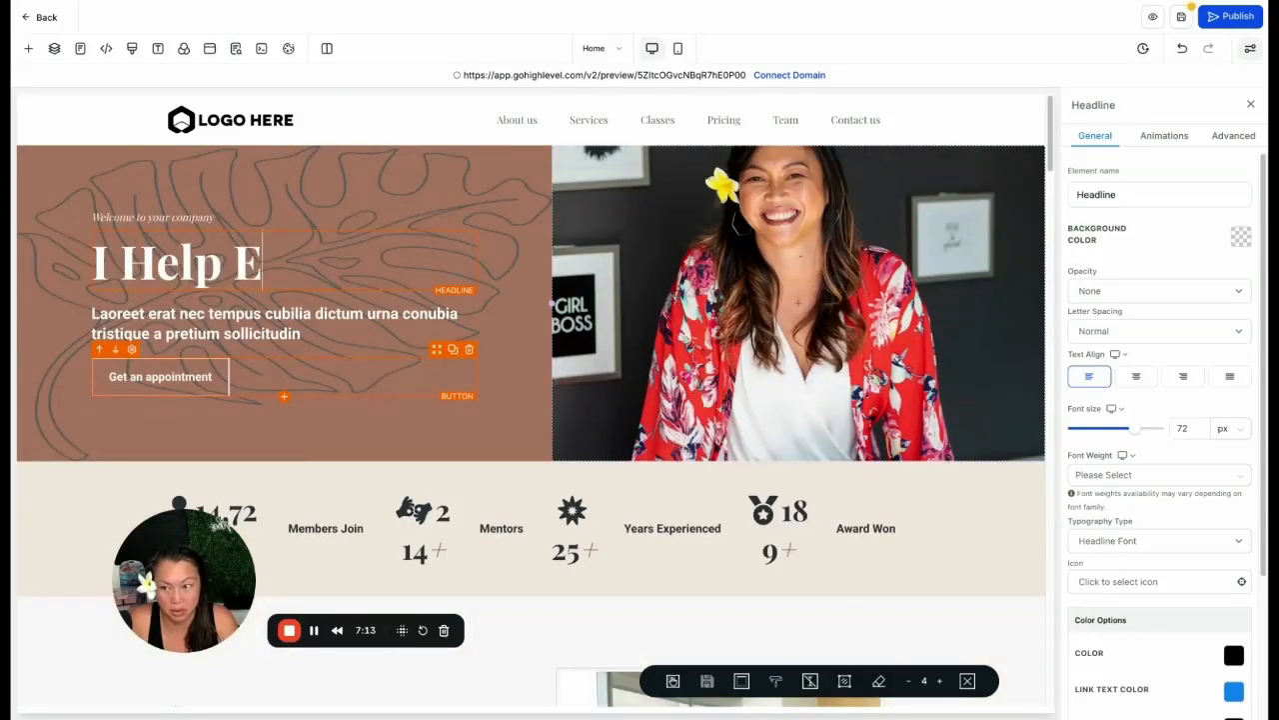
key("BackSpace")
key("BackSpace")
key("BackSpace")
key("BackSpace")
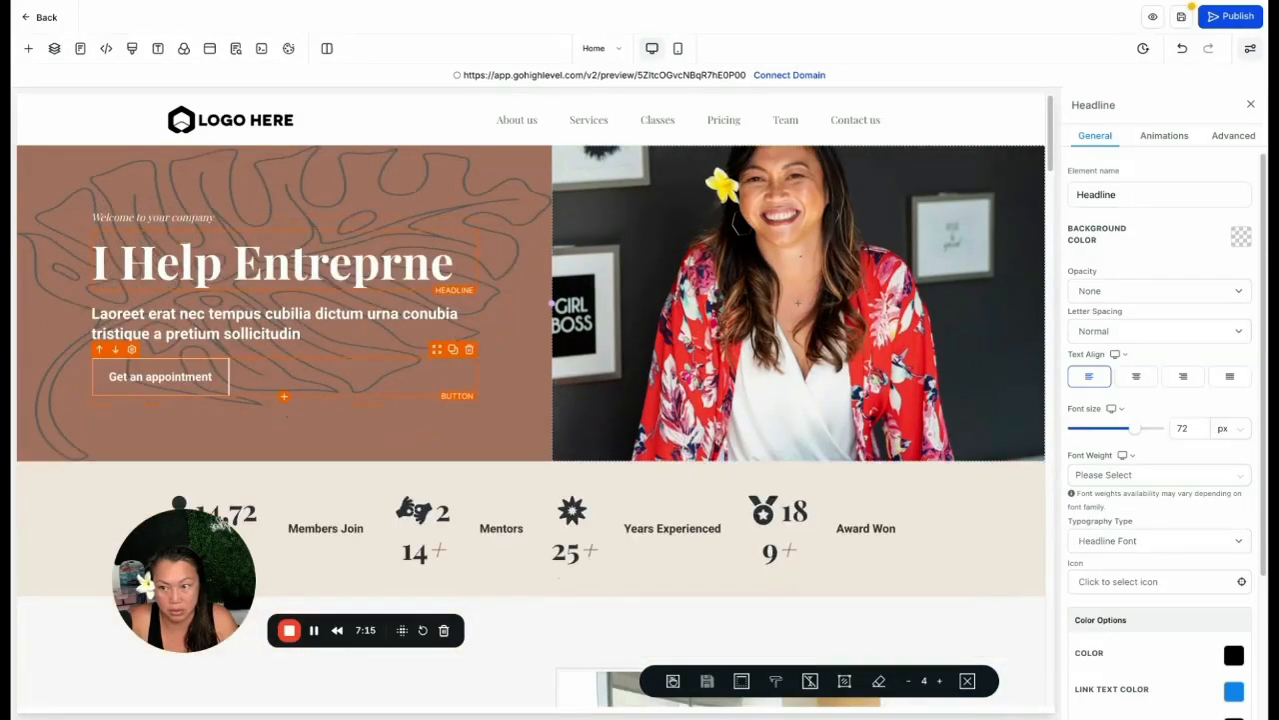
type("enuers Systme")
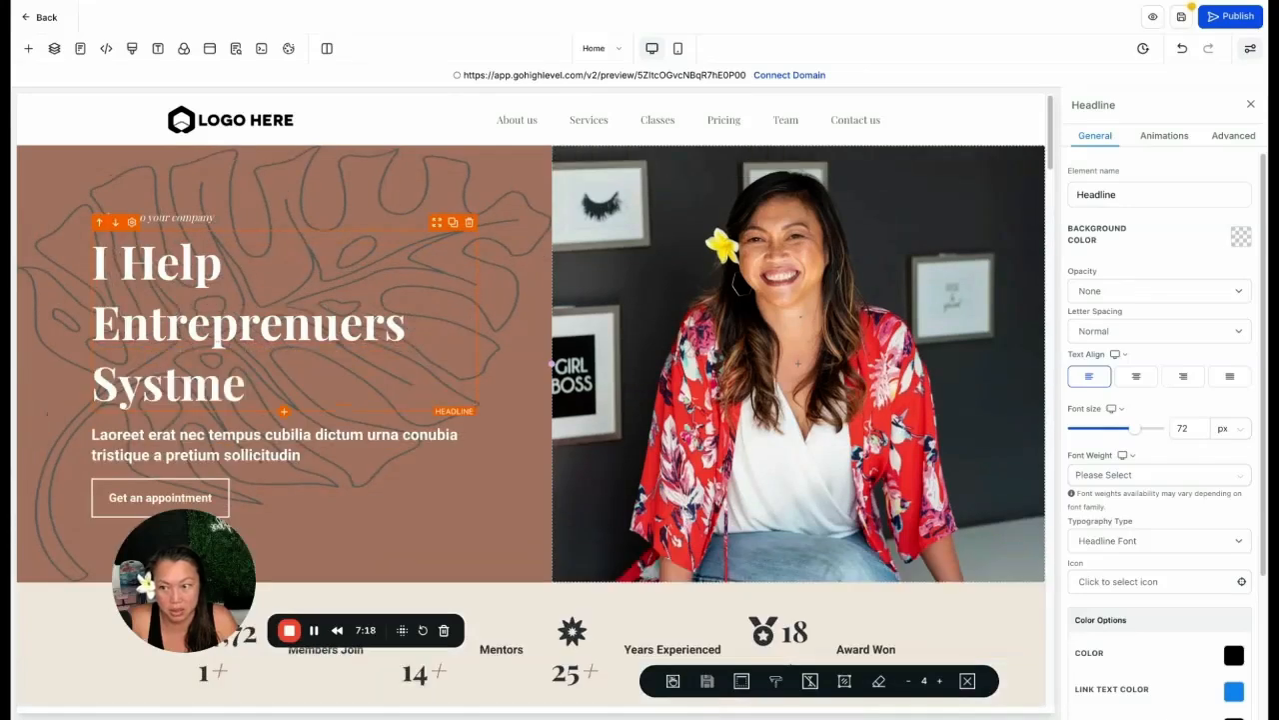
key("BackSpace")
type("ize Their Business")
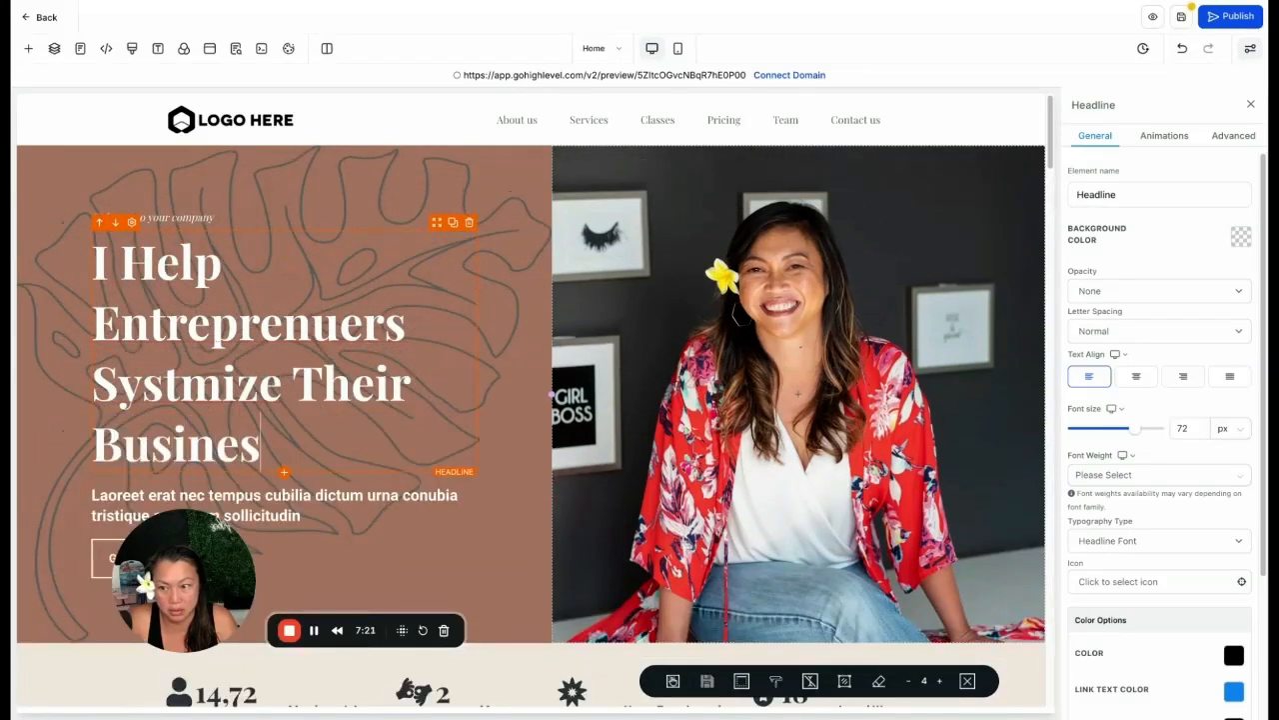
left_click(442, 162)
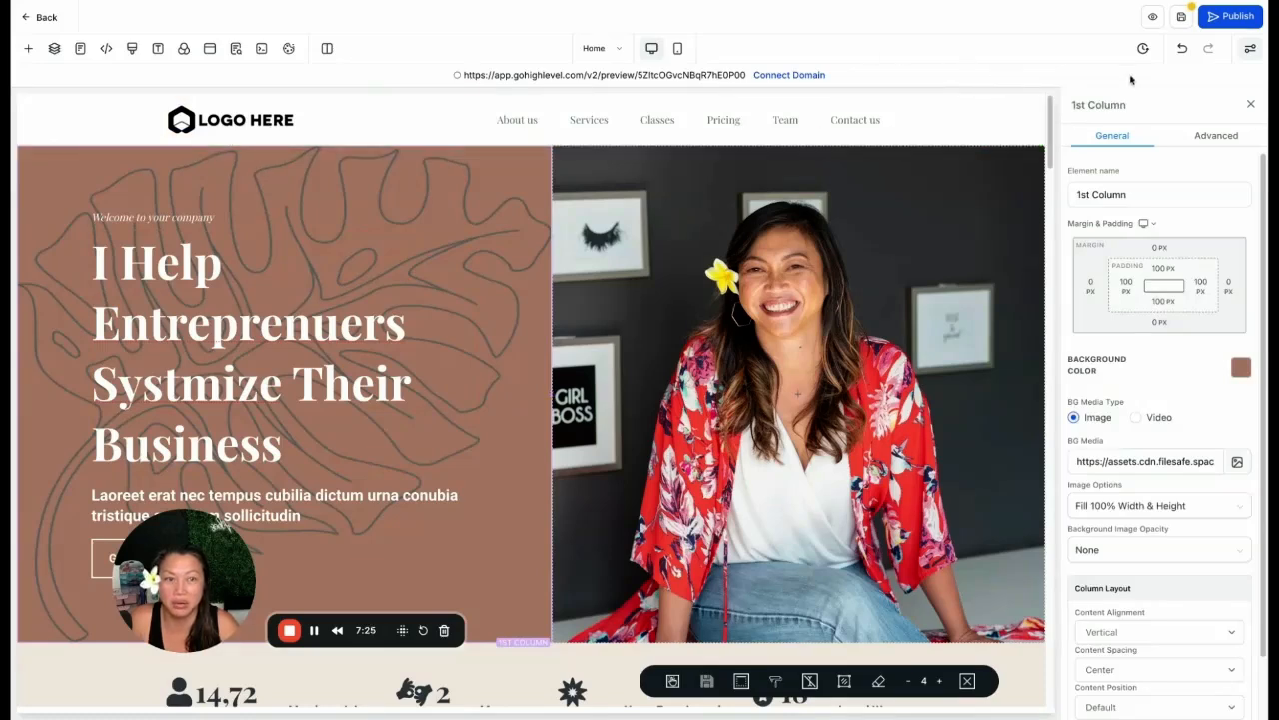
Step: Save the edited funnel page and leave the page editor
left_click(1181, 20)
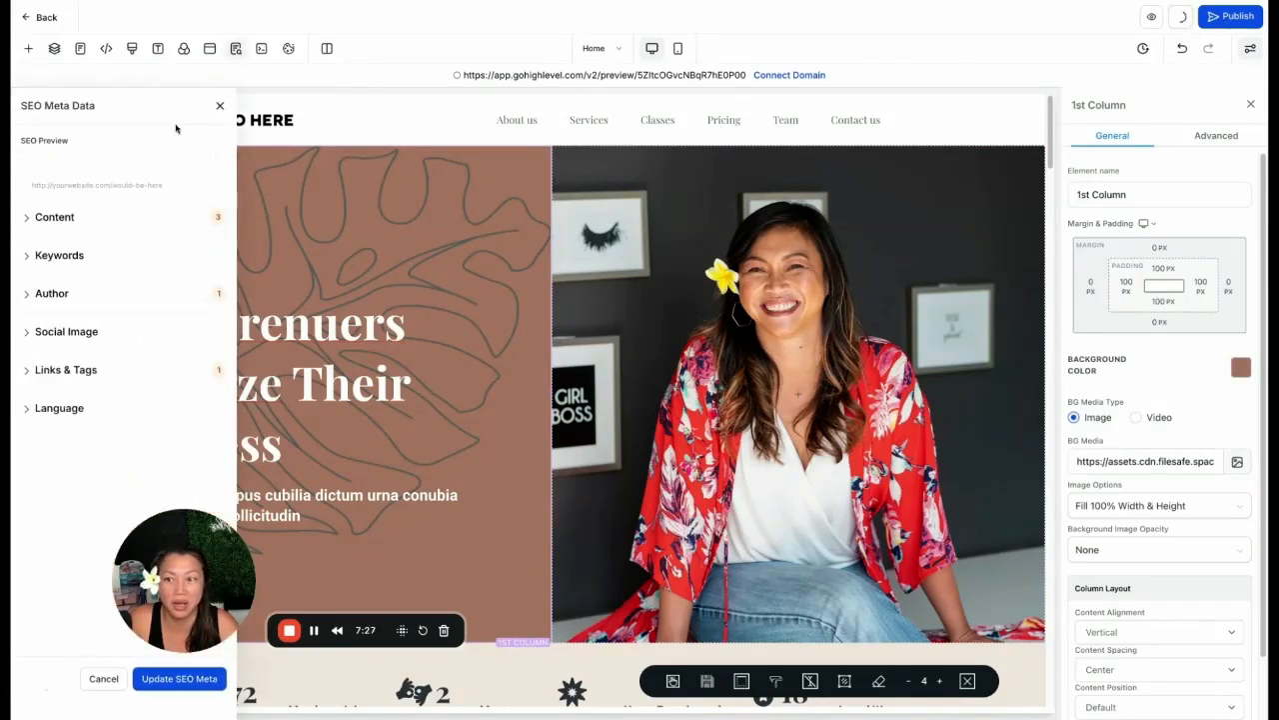
left_click(221, 105)
left_click(42, 17)
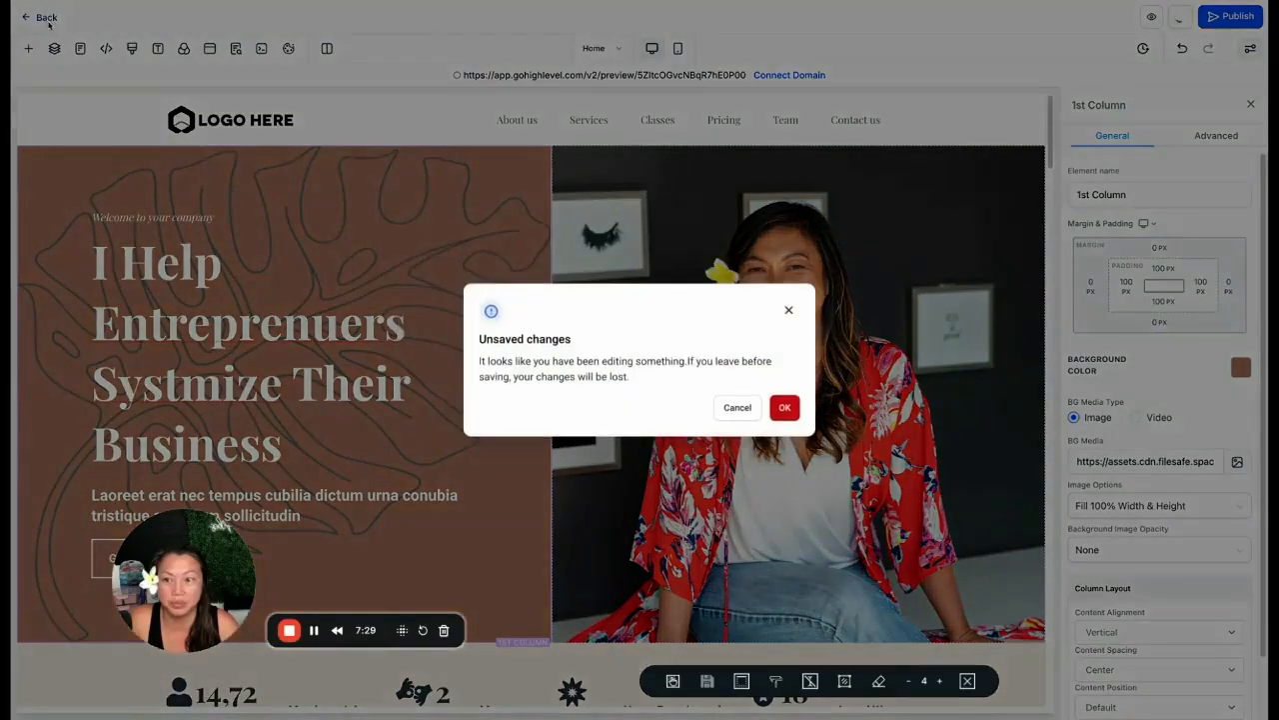
left_click(737, 407)
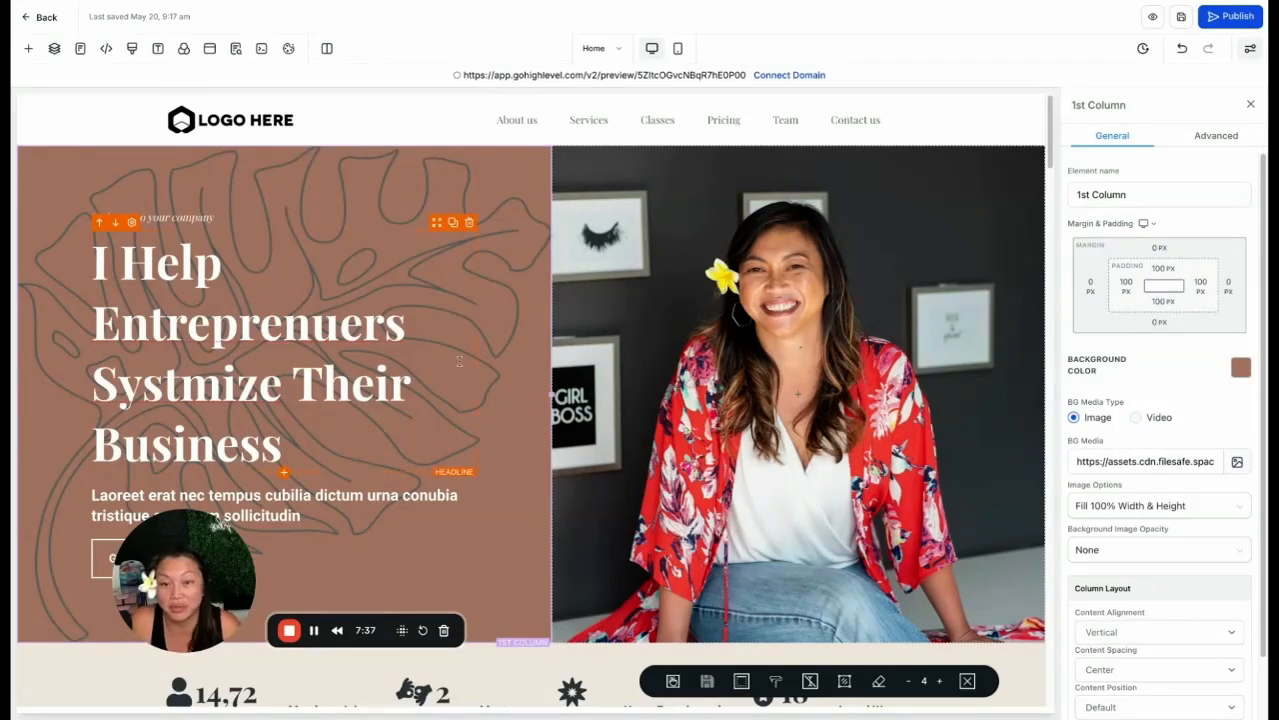
scroll(700, 410, "down", 3)
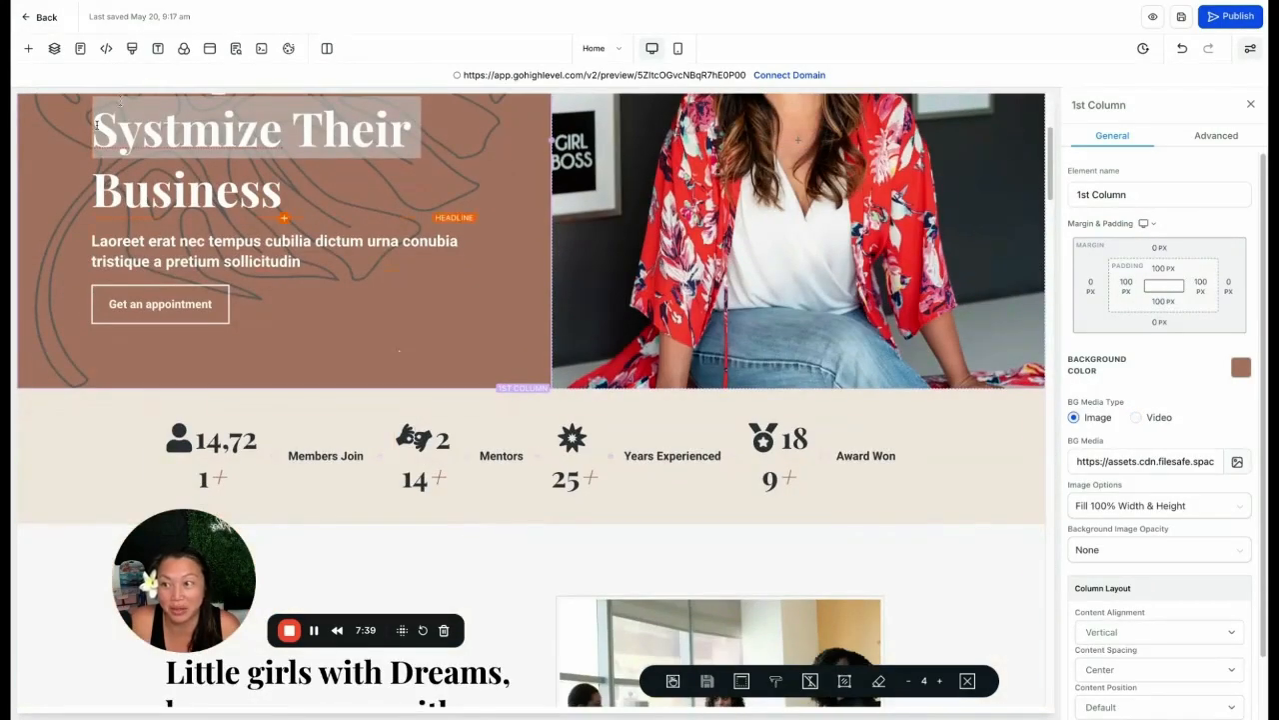
left_click(33, 17)
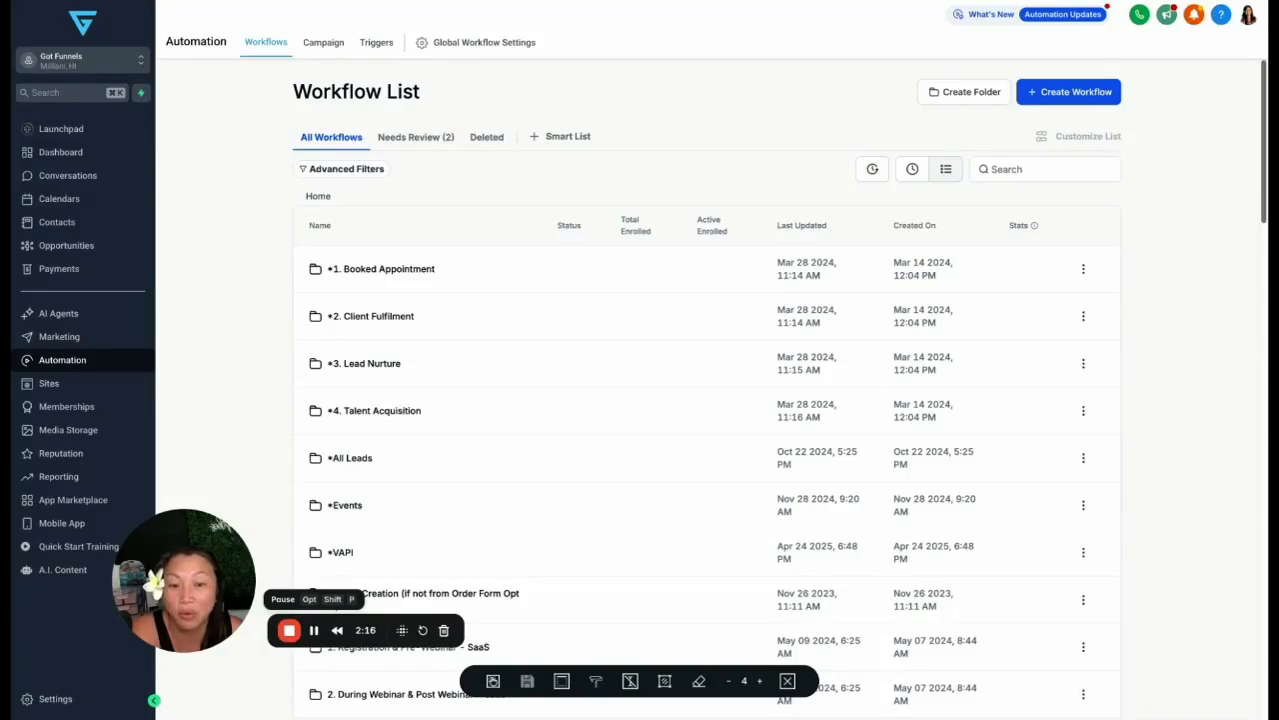
Step: Create a new workflow from scratch and choose Form Submitted as its trigger
left_click(1038, 95)
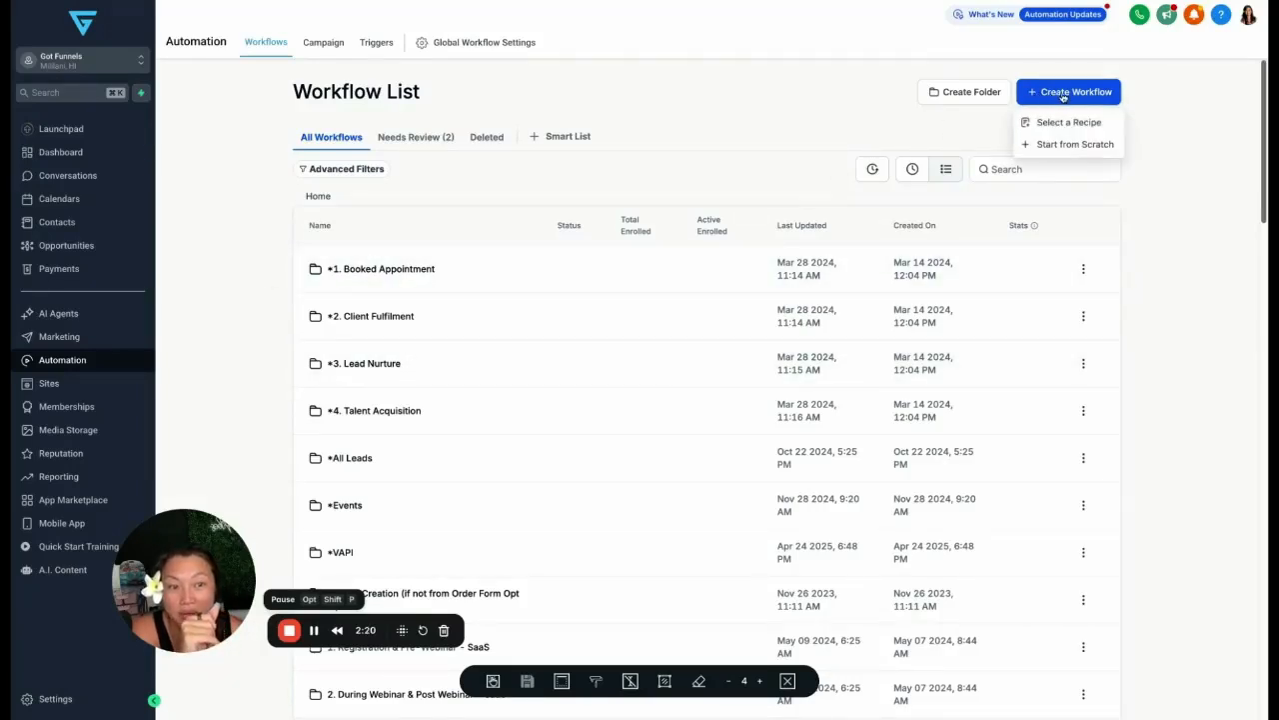
left_click(1070, 145)
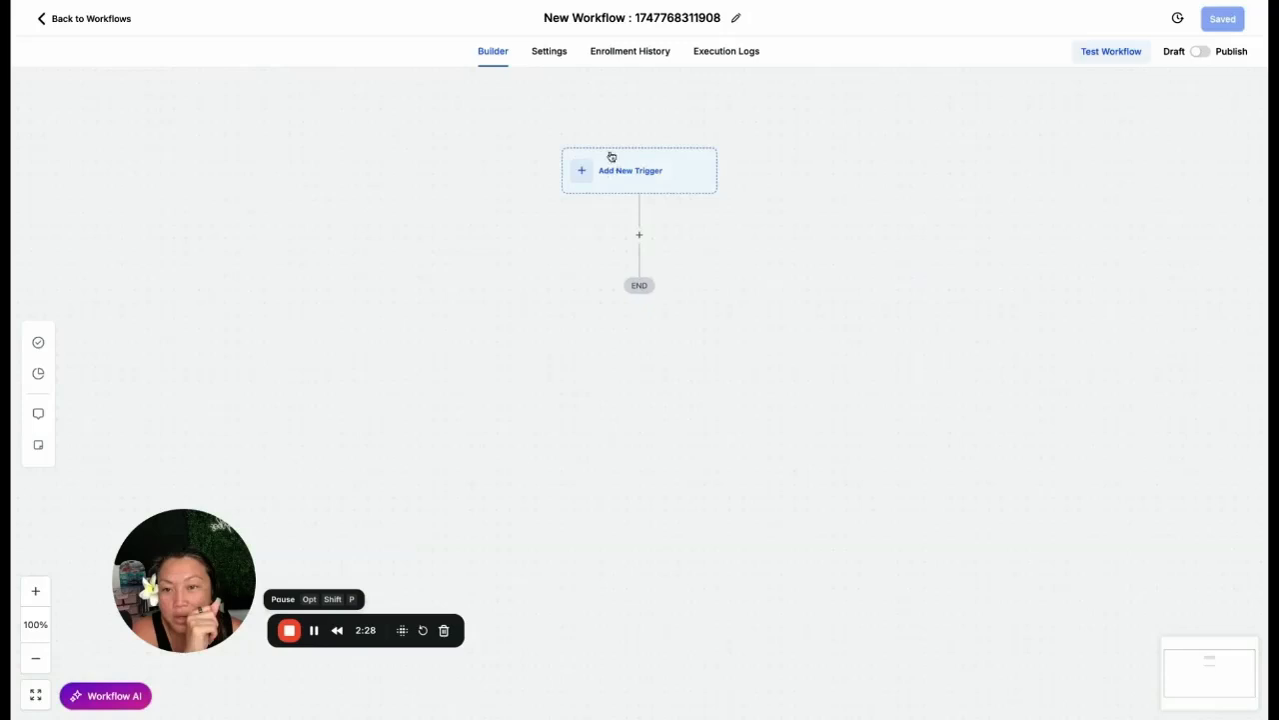
left_click(642, 171)
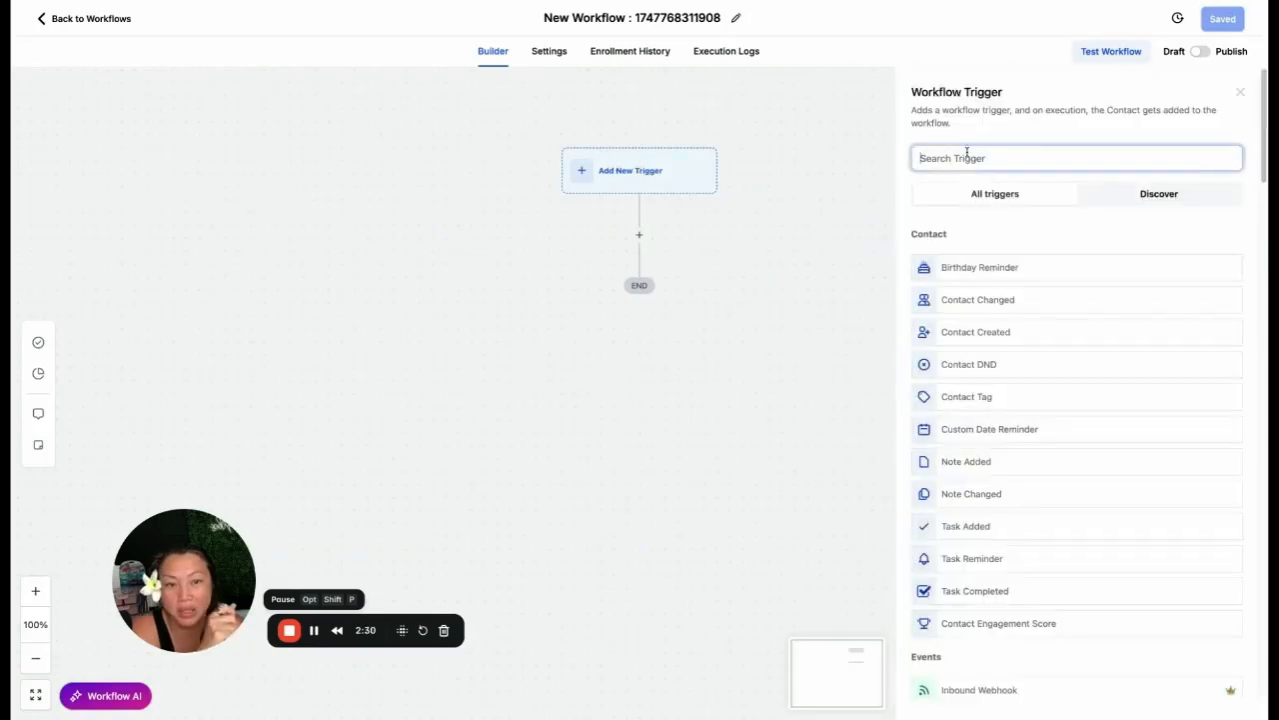
type("form")
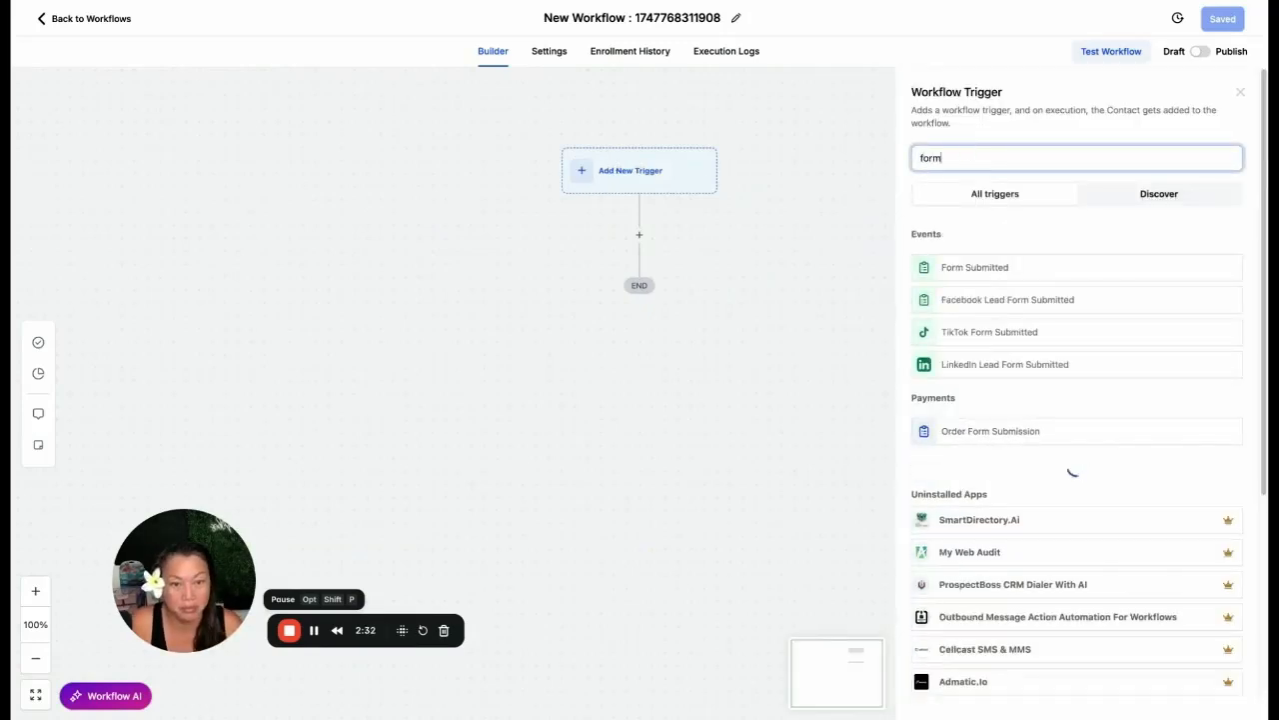
left_click(953, 270)
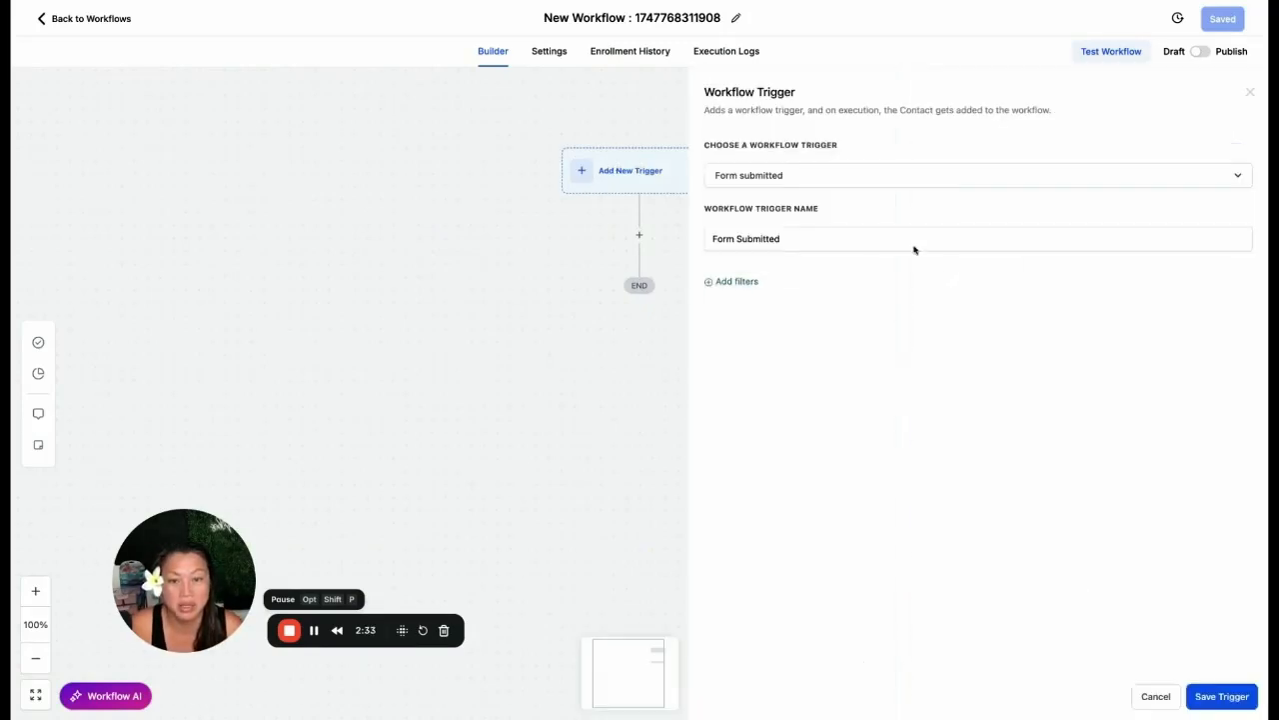
Step: Add a filter to the Form Submitted trigger and save the trigger
left_click(742, 284)
left_click(748, 299)
left_click(731, 387)
left_click(1033, 298)
left_click(1031, 329)
left_click(917, 389)
left_click(1247, 699)
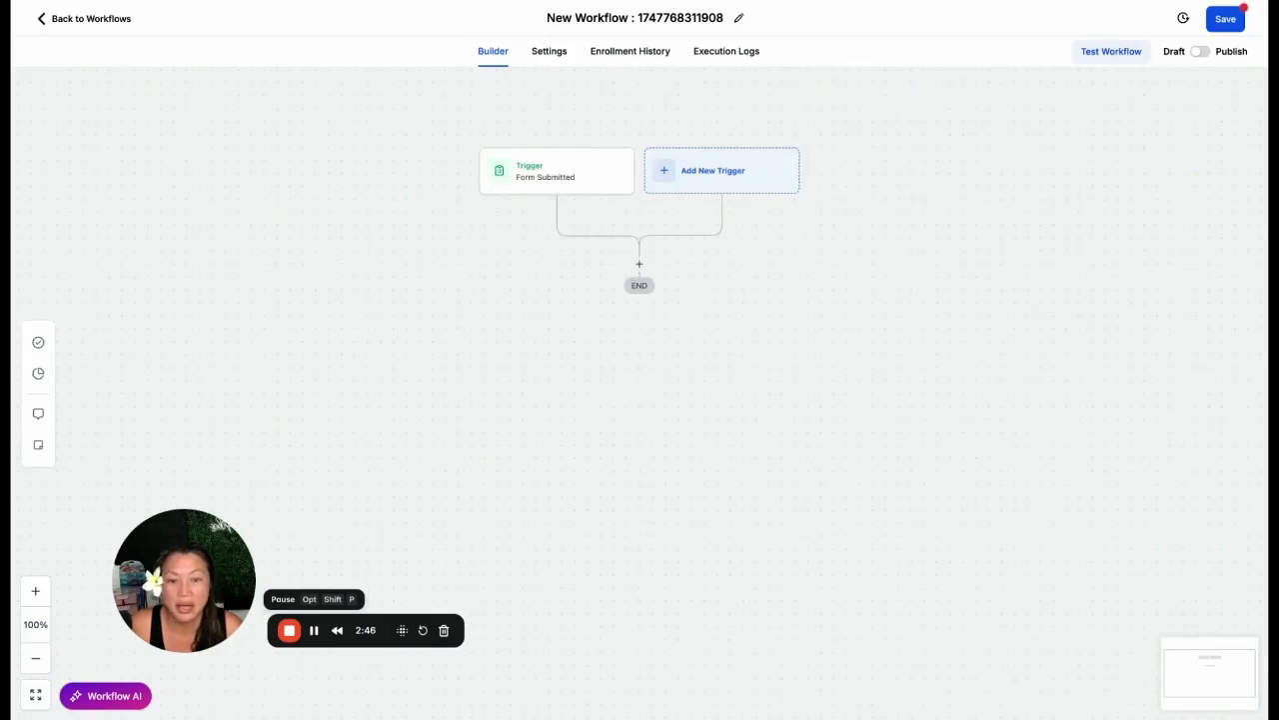
Step: Insert an Add Contact Tag action directly below the trigger
left_click(640, 265)
left_click(946, 147)
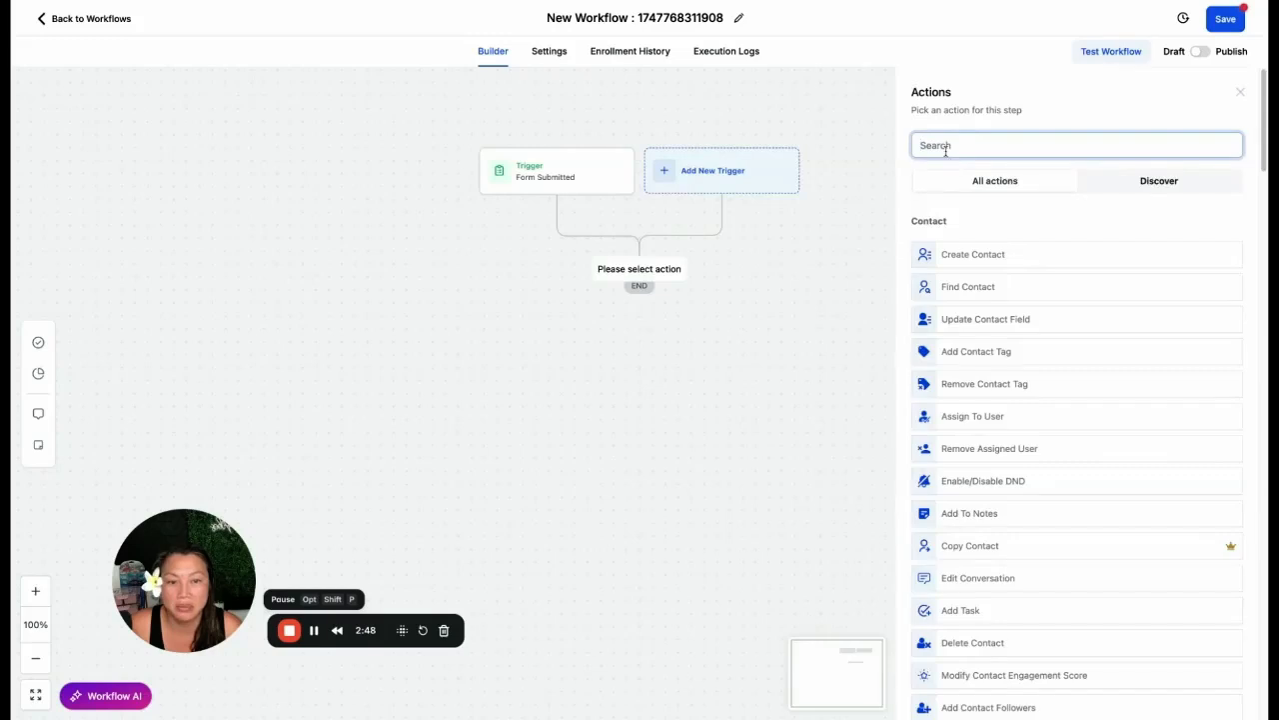
type("tag")
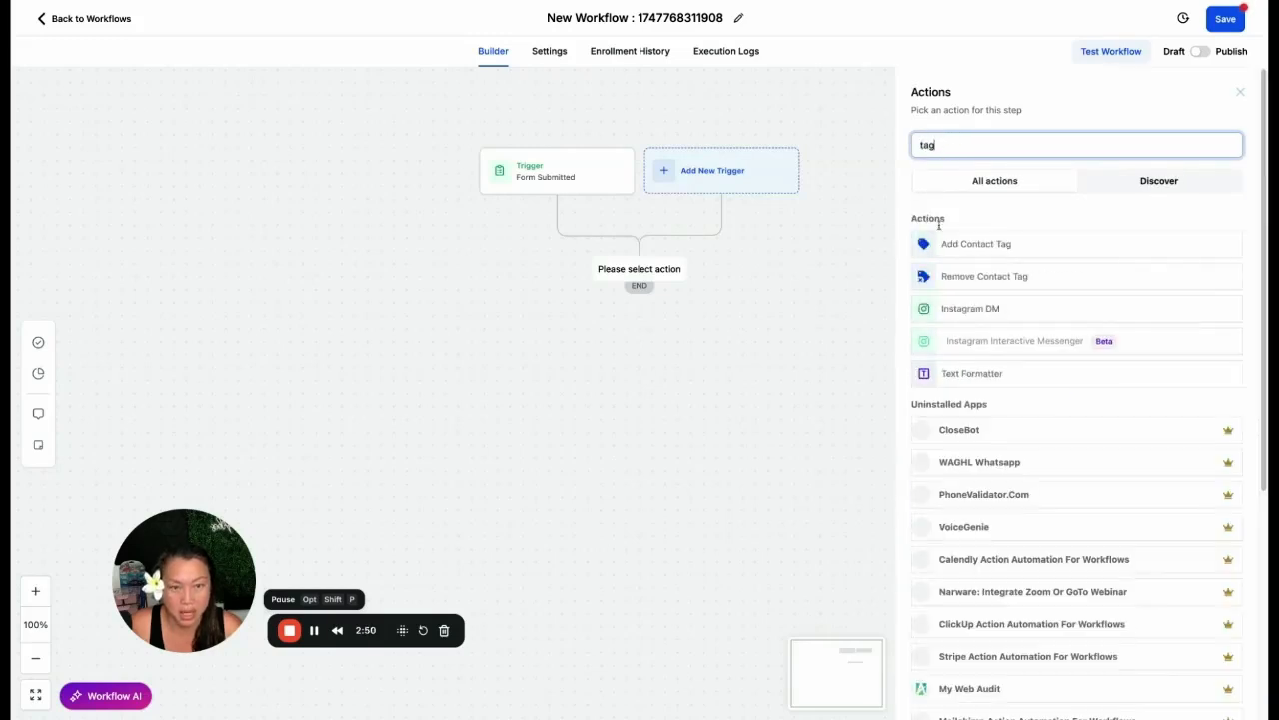
left_click(953, 246)
Step: Assign the "new lead" tag, name the action "Add Tag new lead" and save the action
left_click(934, 236)
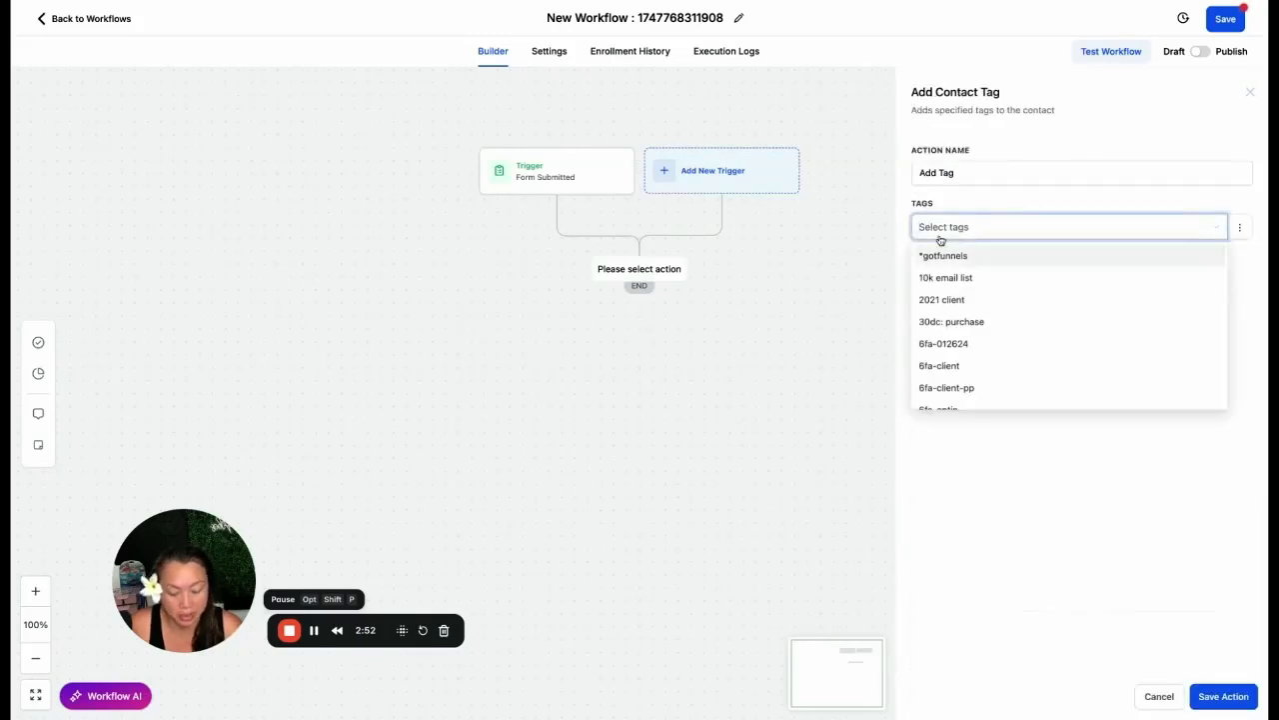
type("new")
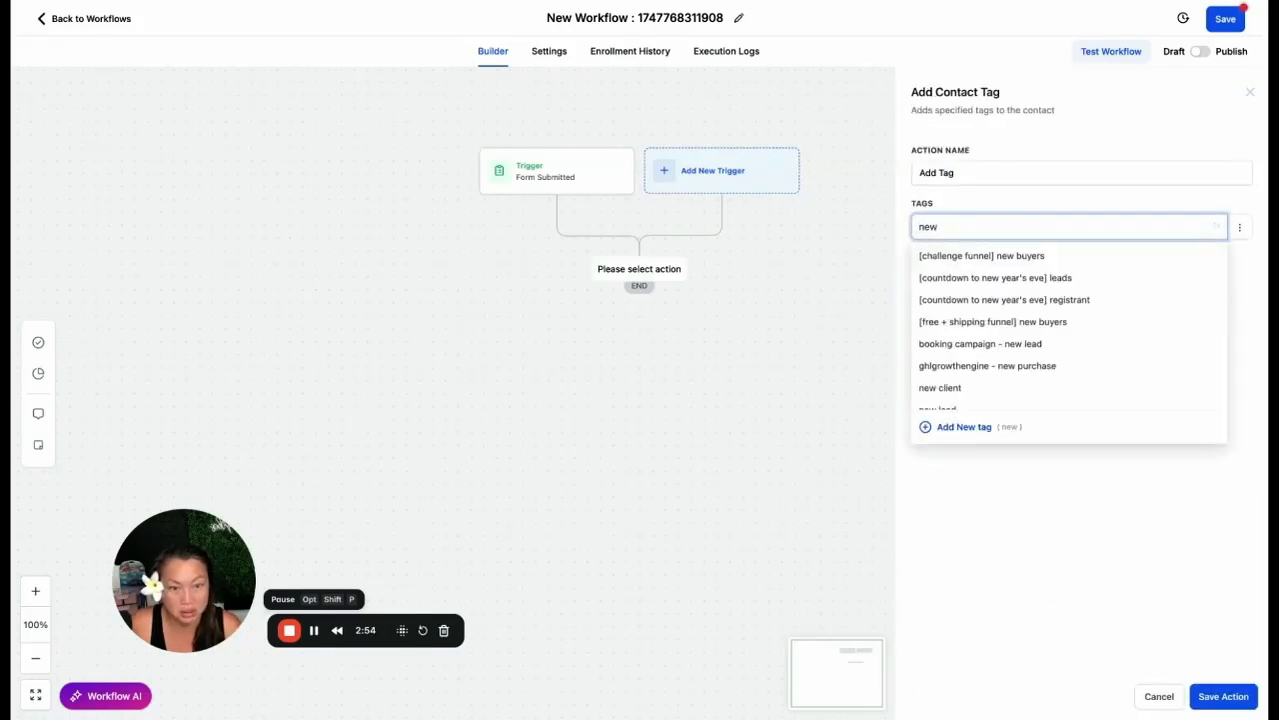
scroll(952, 405, "down", 1)
left_click(955, 398)
left_click(1065, 549)
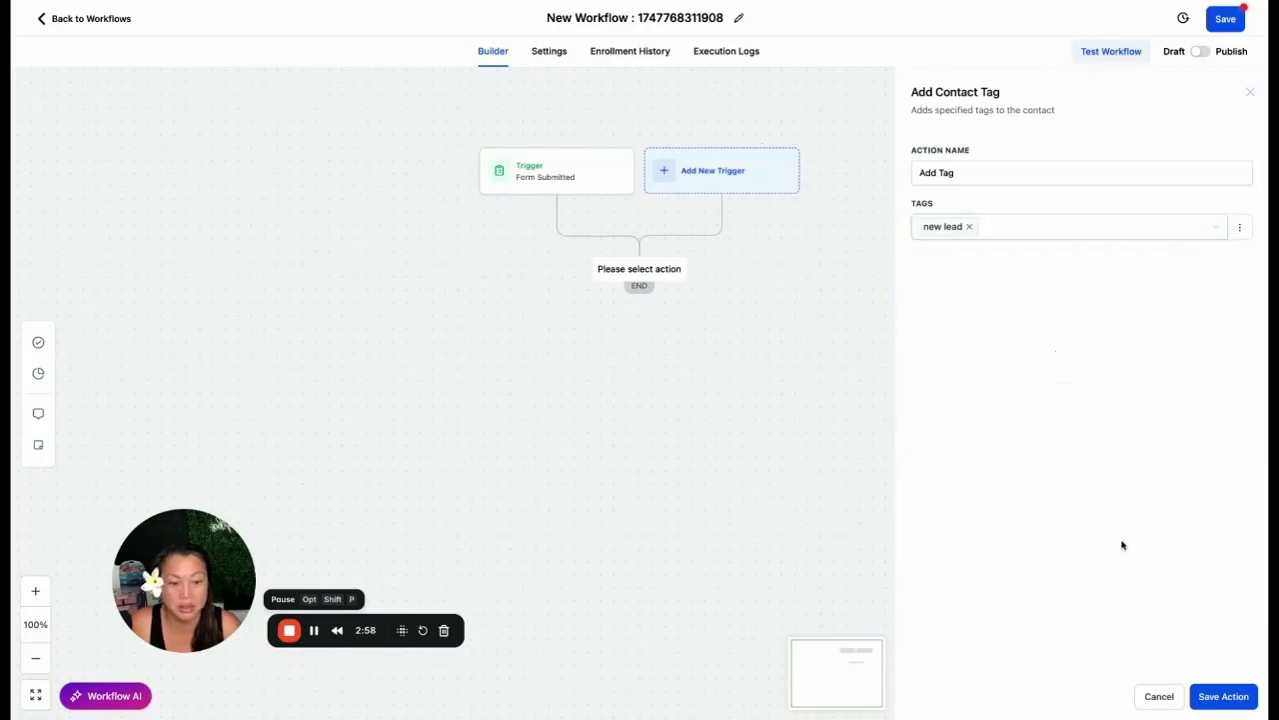
left_click(993, 178)
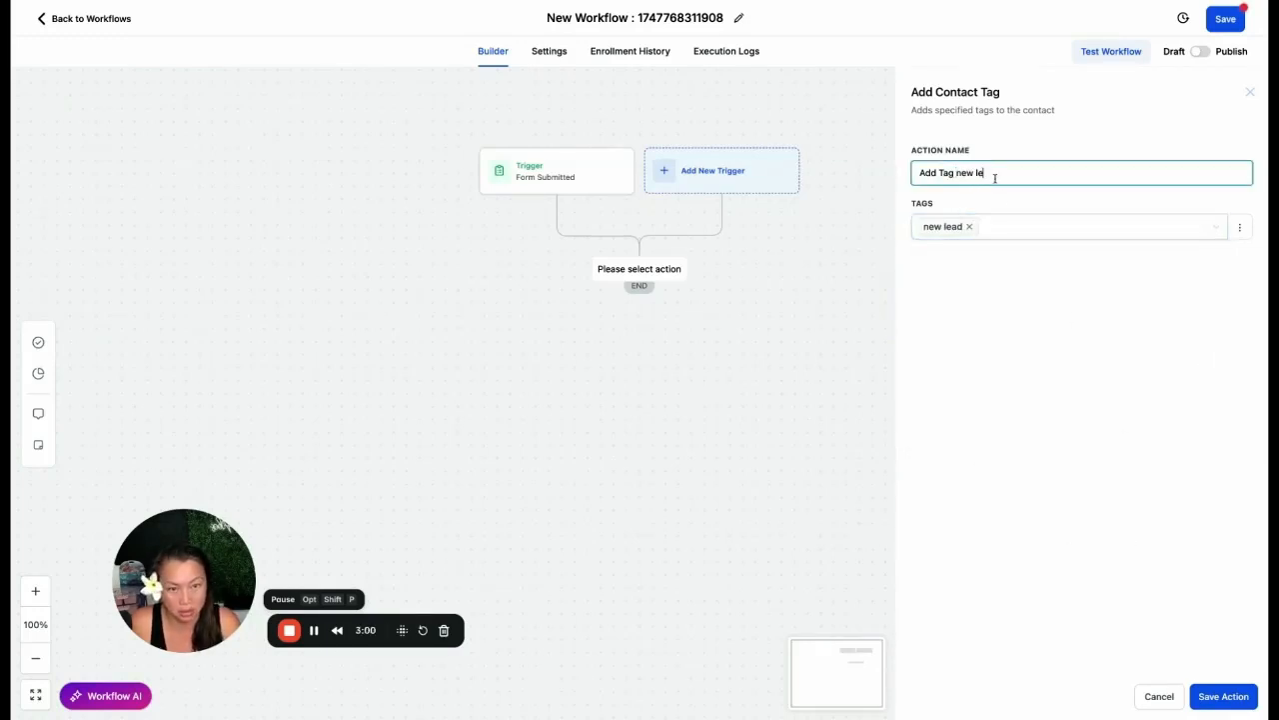
left_click(1225, 696)
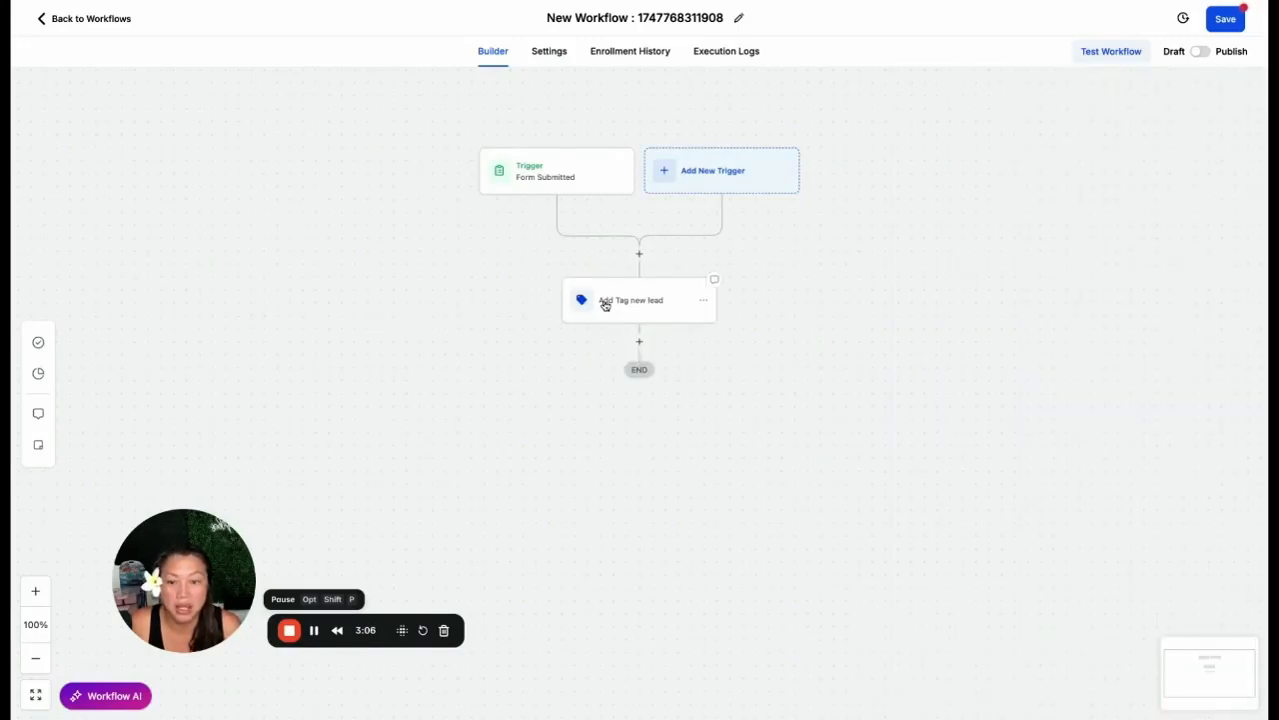
Step: Insert a Send Email action after the Add Tag new lead action
left_click(640, 341)
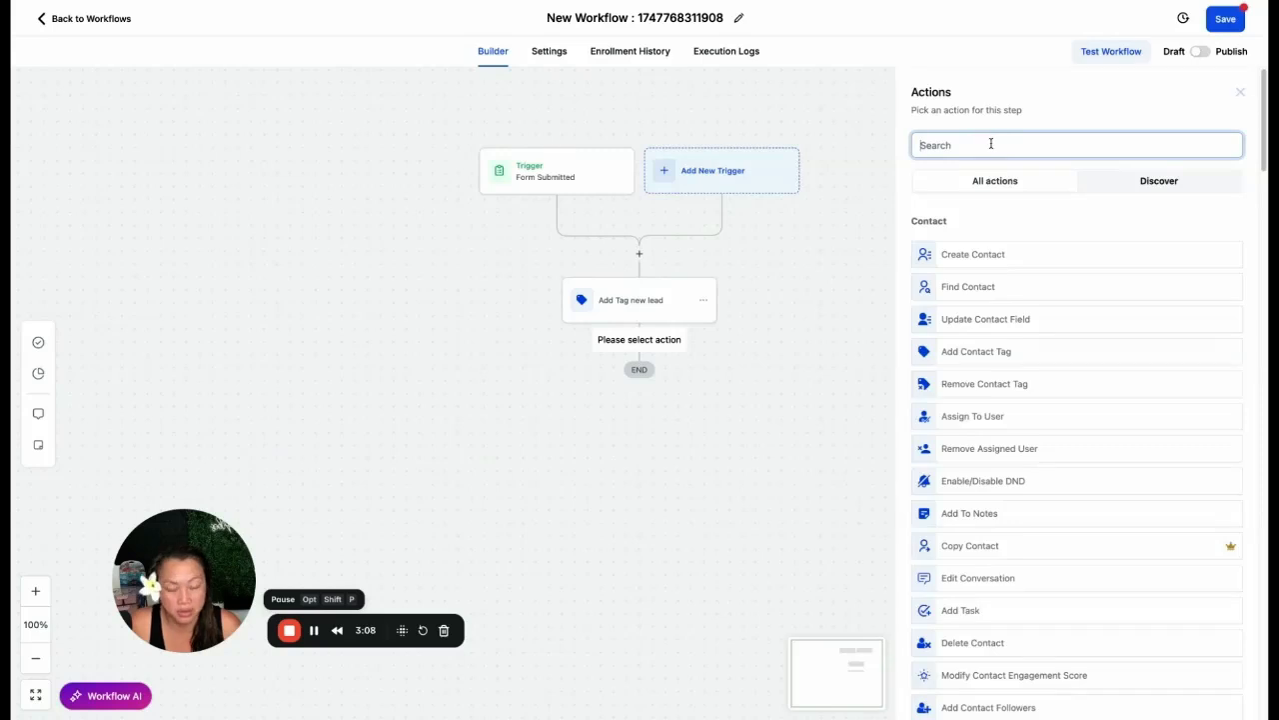
type("email")
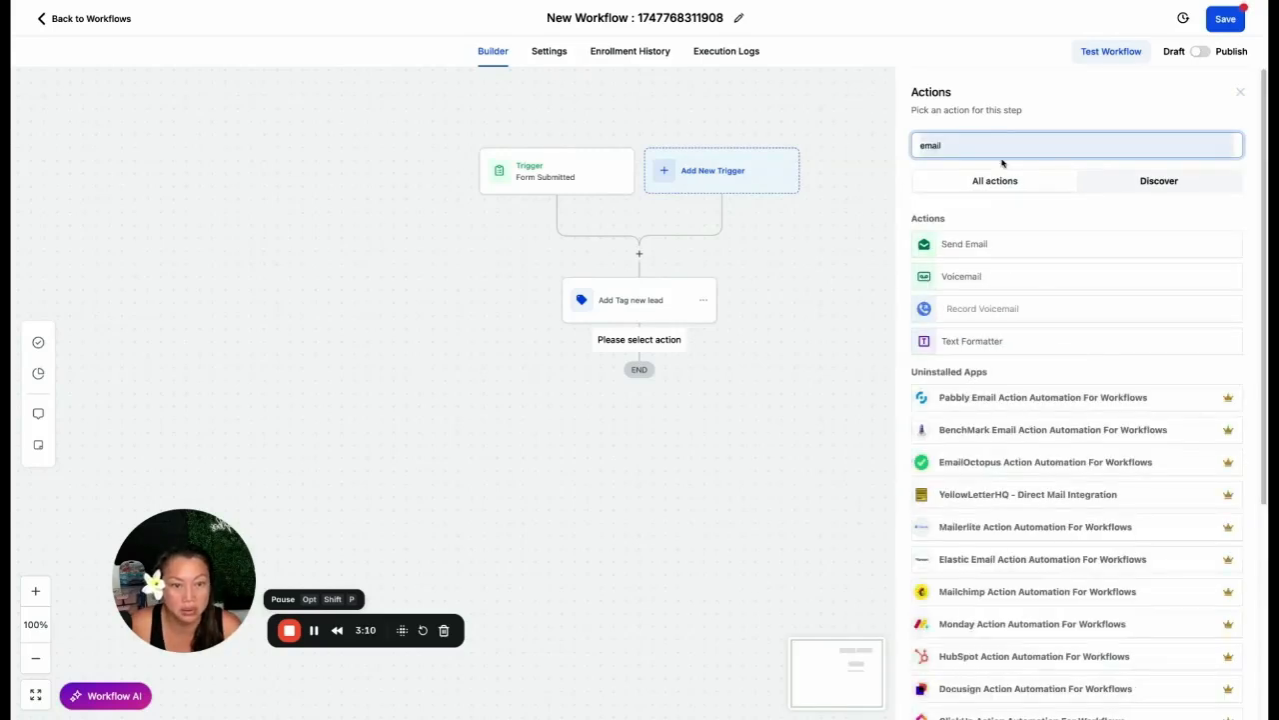
left_click(979, 244)
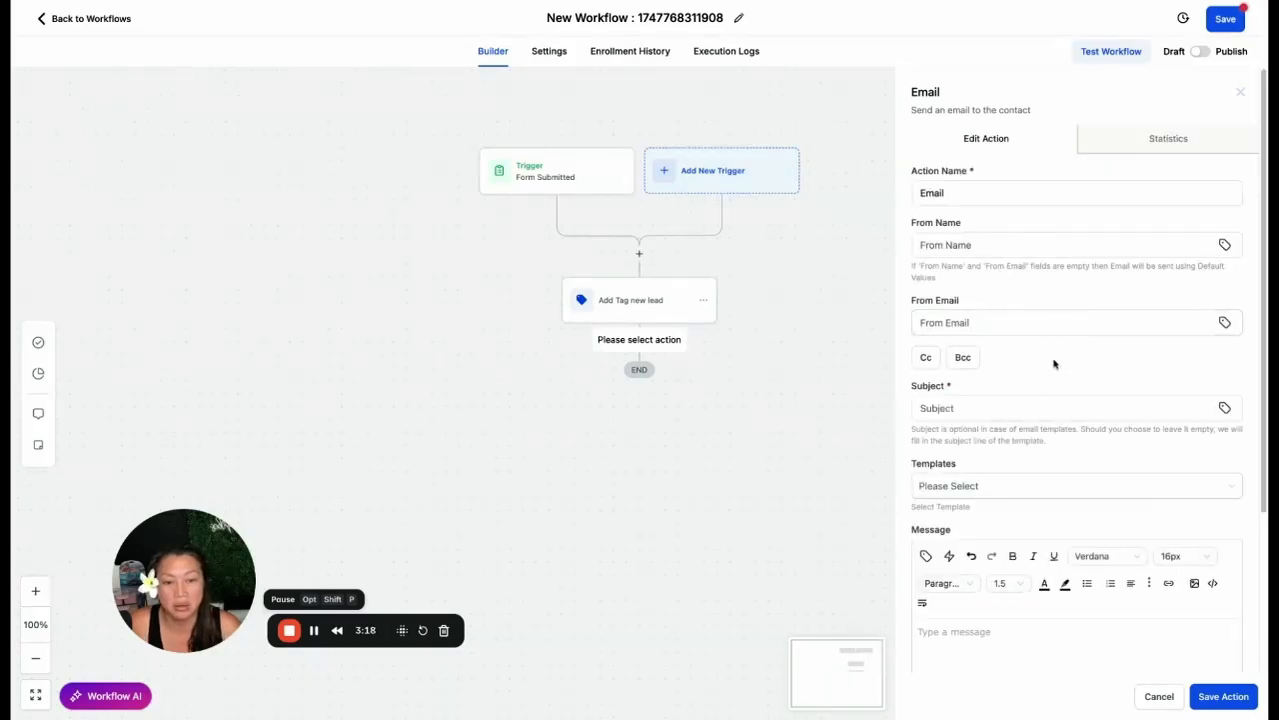
Step: Enter "test" as both the message and the subject of the email
left_click(987, 245)
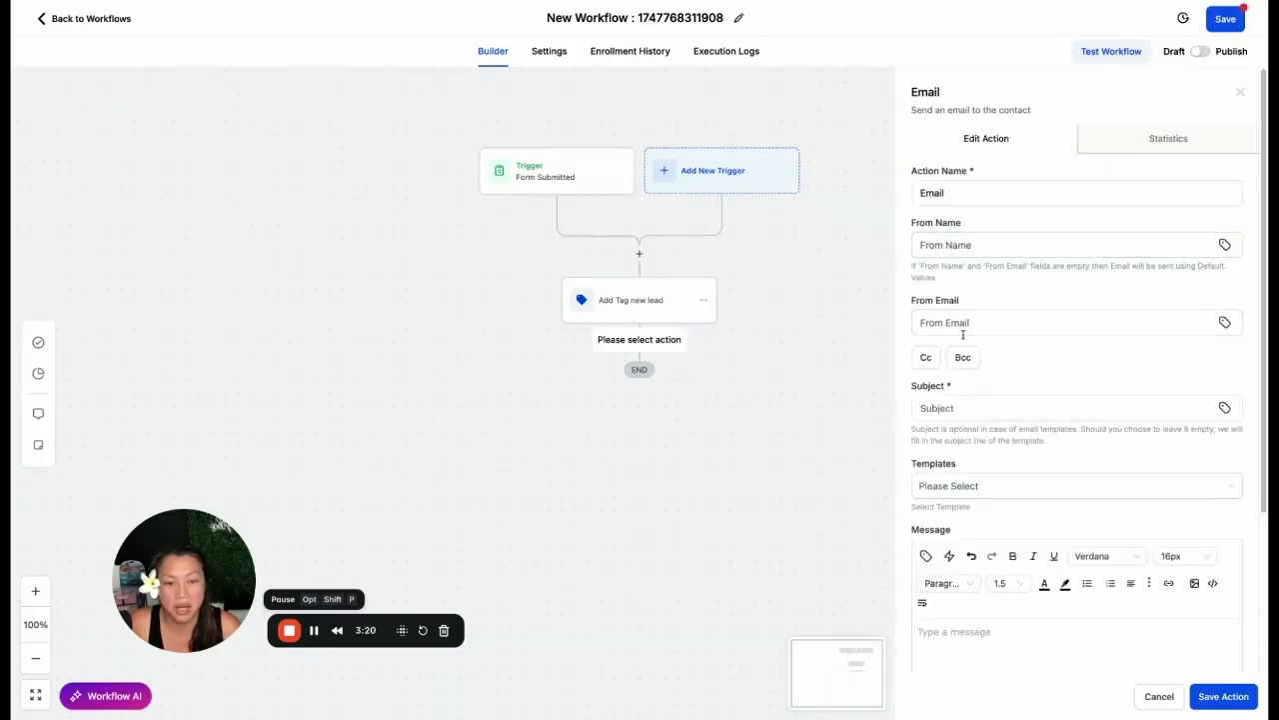
scroll(956, 630, "down", 3)
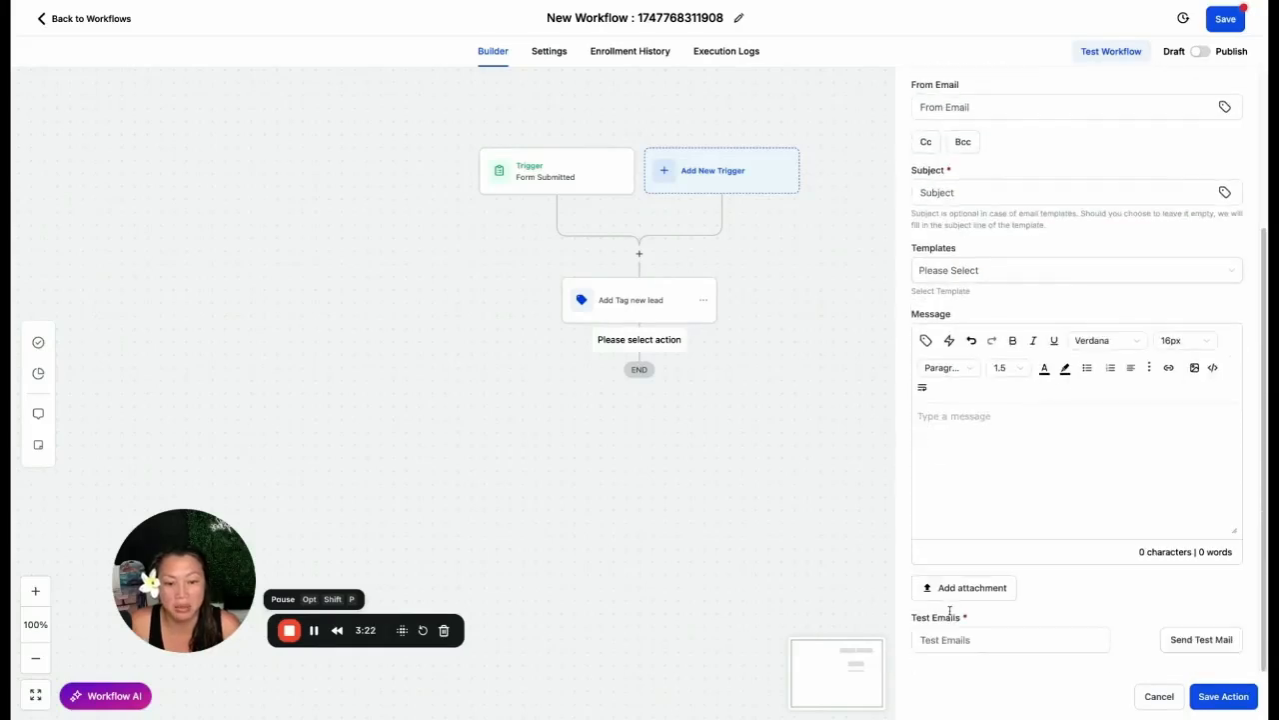
type("test")
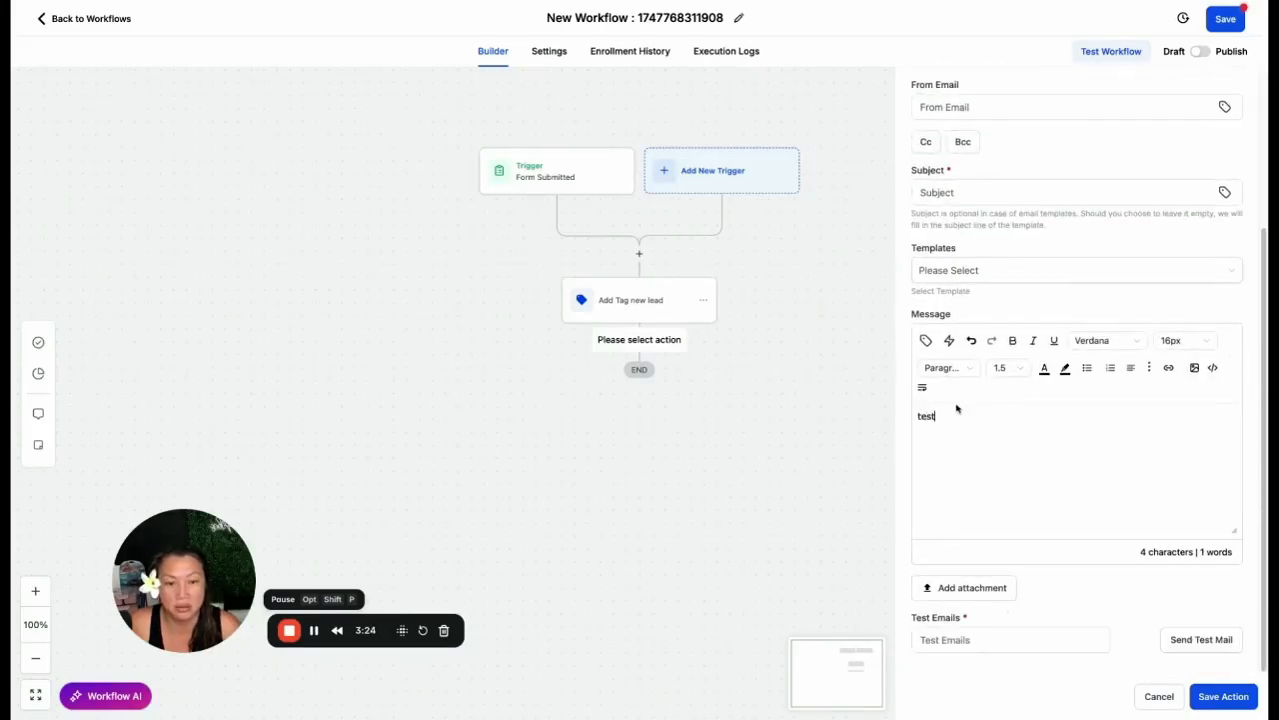
scroll(948, 264, "up", 1)
left_click(963, 216)
type("test")
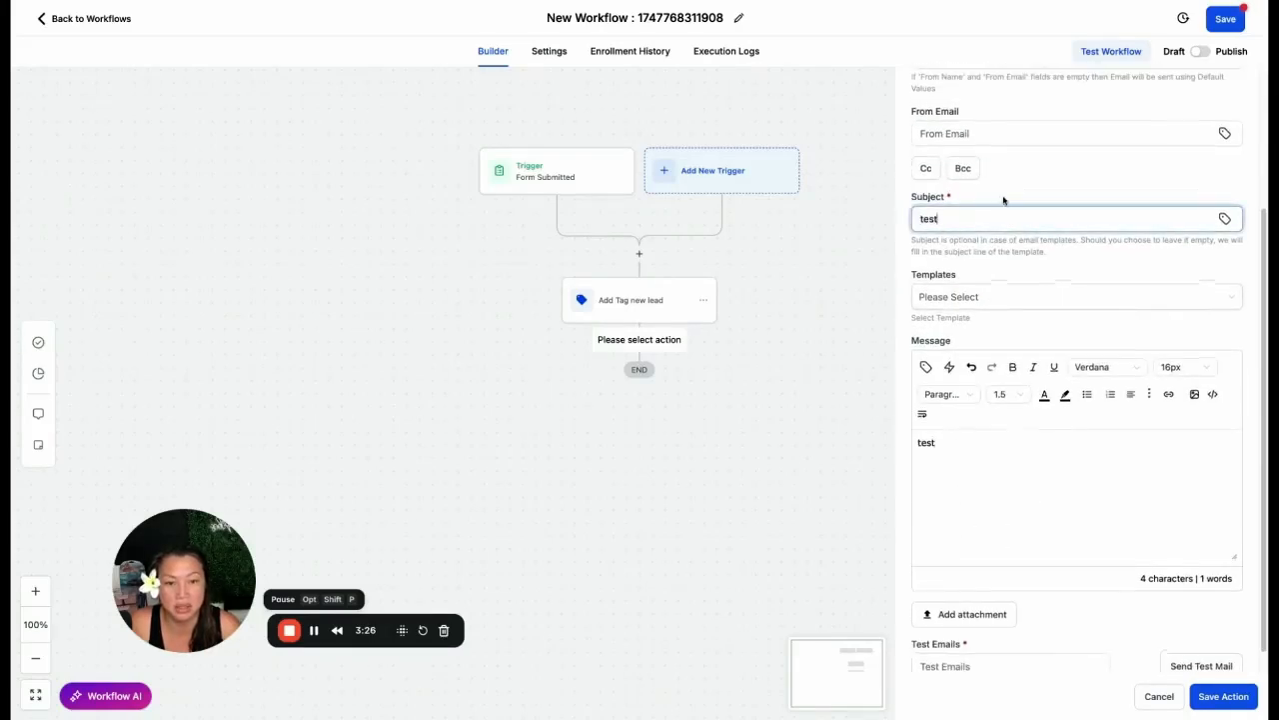
Step: Fill the email's From Name with the user's full name value {{user.name}}
scroll(1053, 174, "up", 3)
left_click(961, 253)
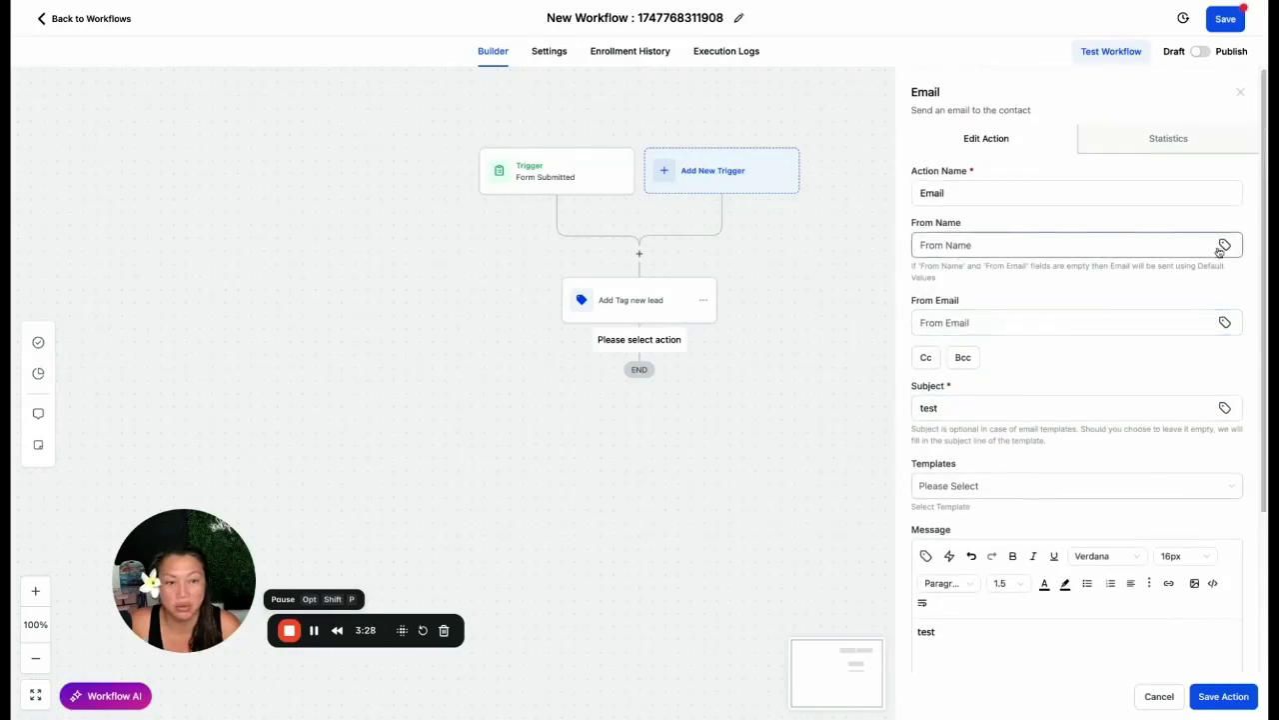
left_click(1224, 245)
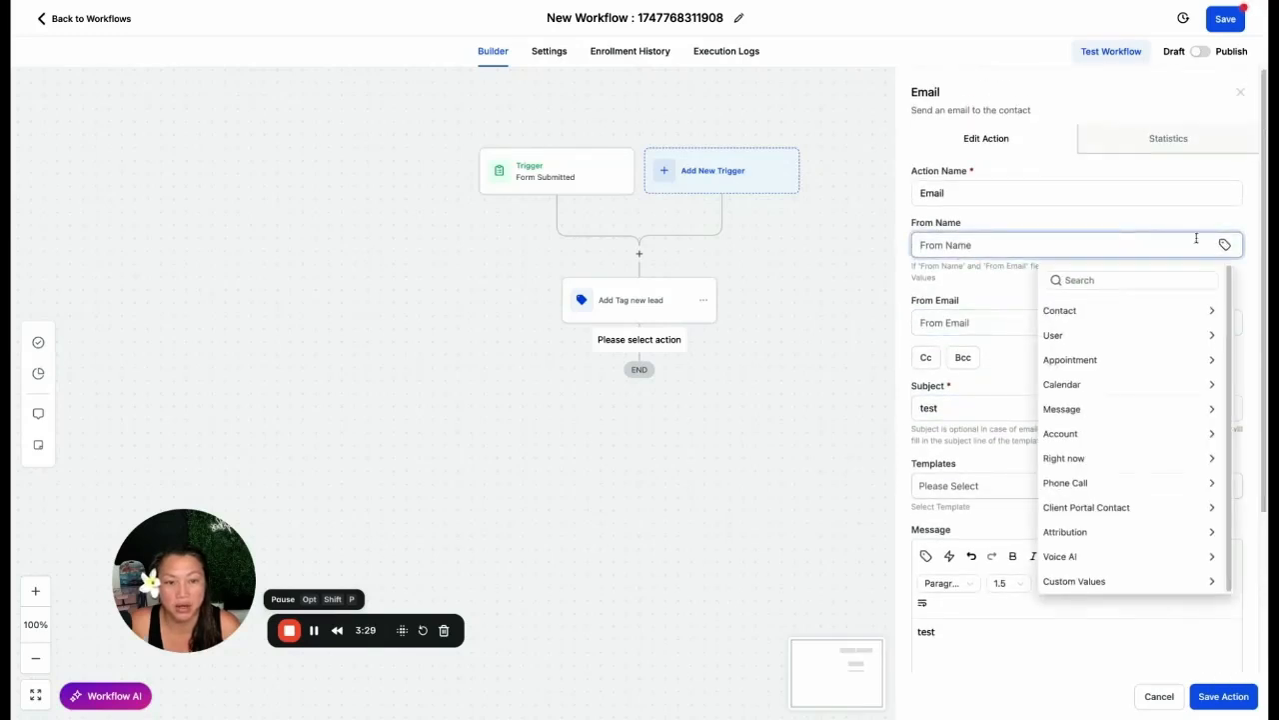
left_click(1084, 337)
left_click(1075, 339)
left_click(986, 321)
left_click(1177, 362)
left_click(1058, 412)
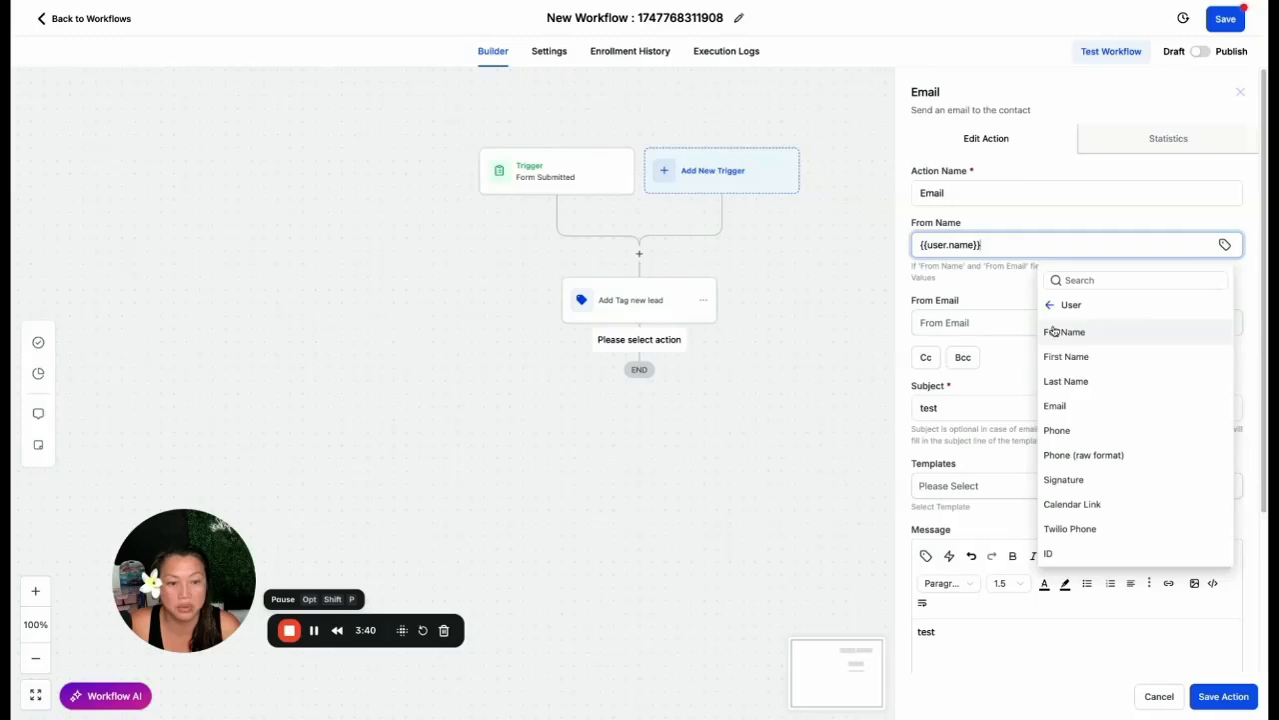
Step: Replace the email's From Name with the account name value {{location.name}}
left_click(1053, 305)
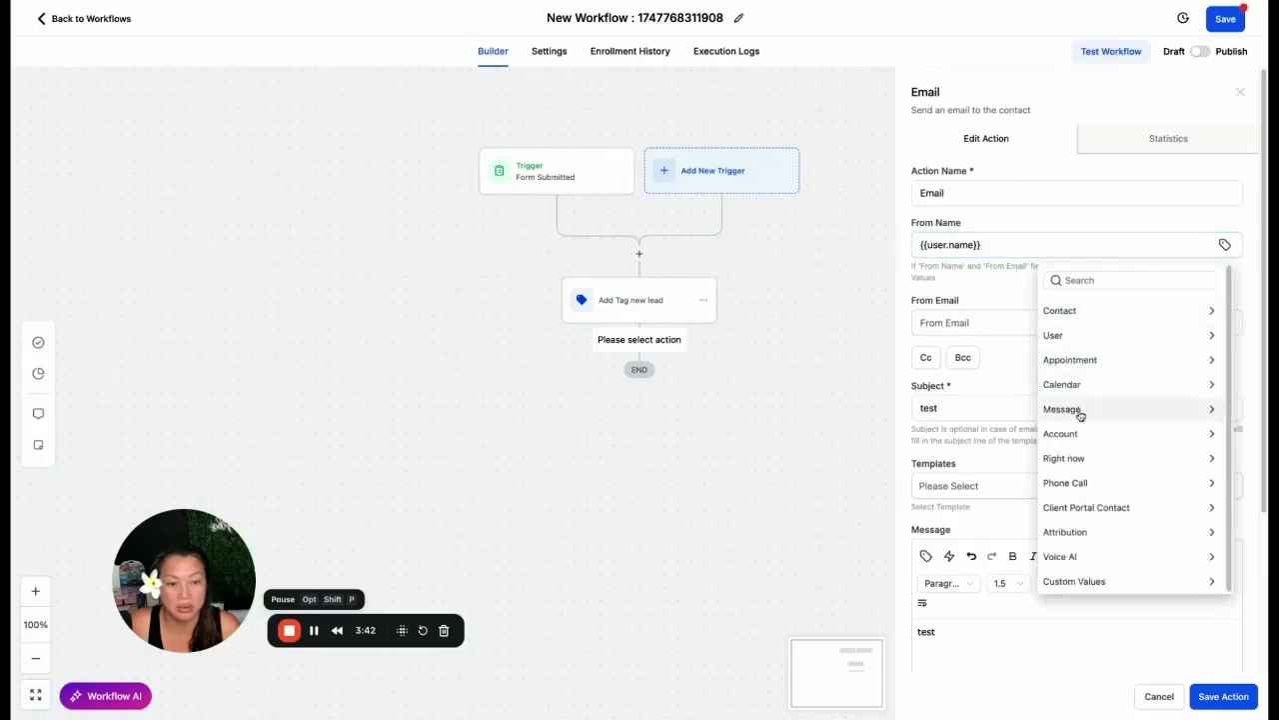
left_click(1082, 433)
left_click(1062, 336)
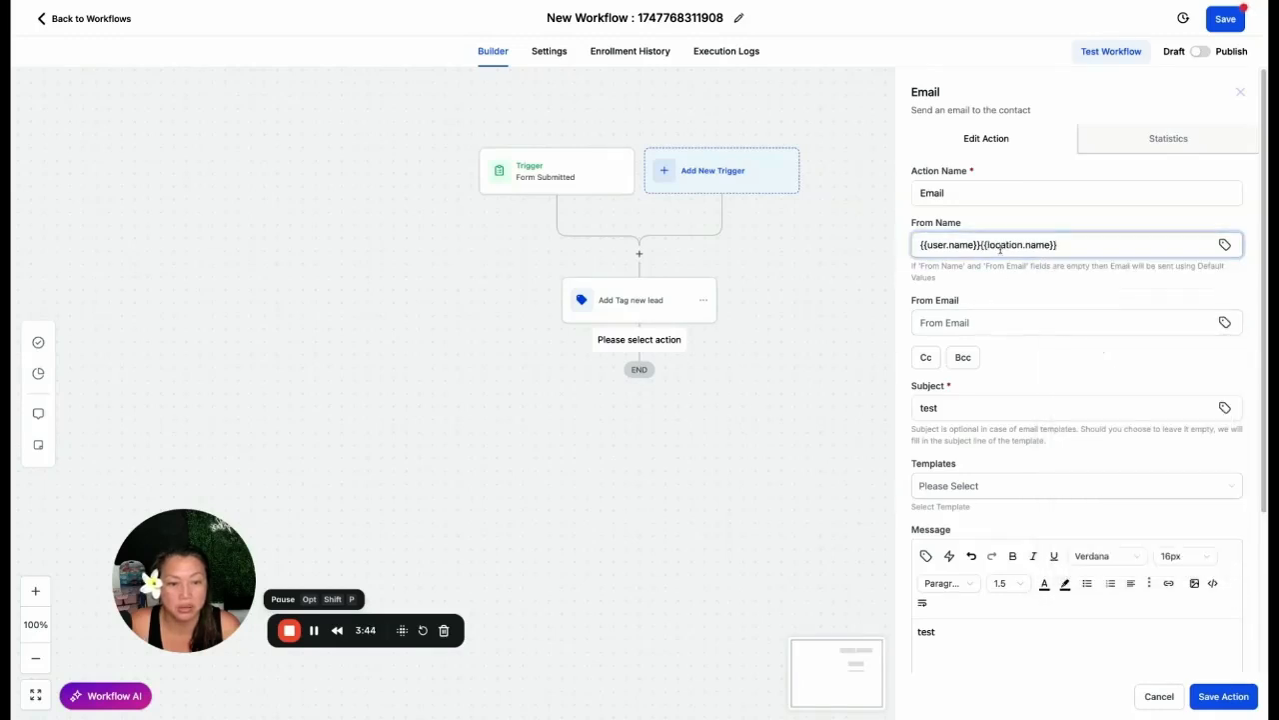
left_click_drag(979, 245, 897, 249)
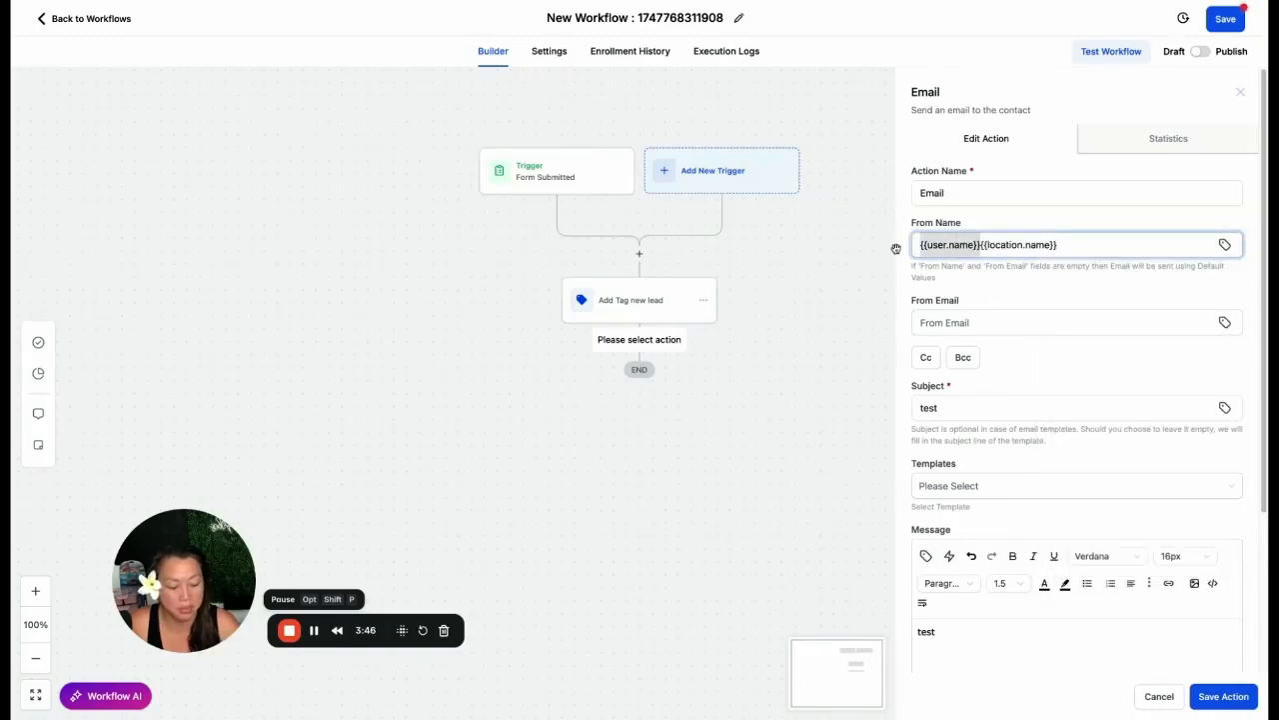
key("BackSpace")
Step: Fill the email's From Email with the account email value {{location.email}} and save the email action
left_click(1090, 325)
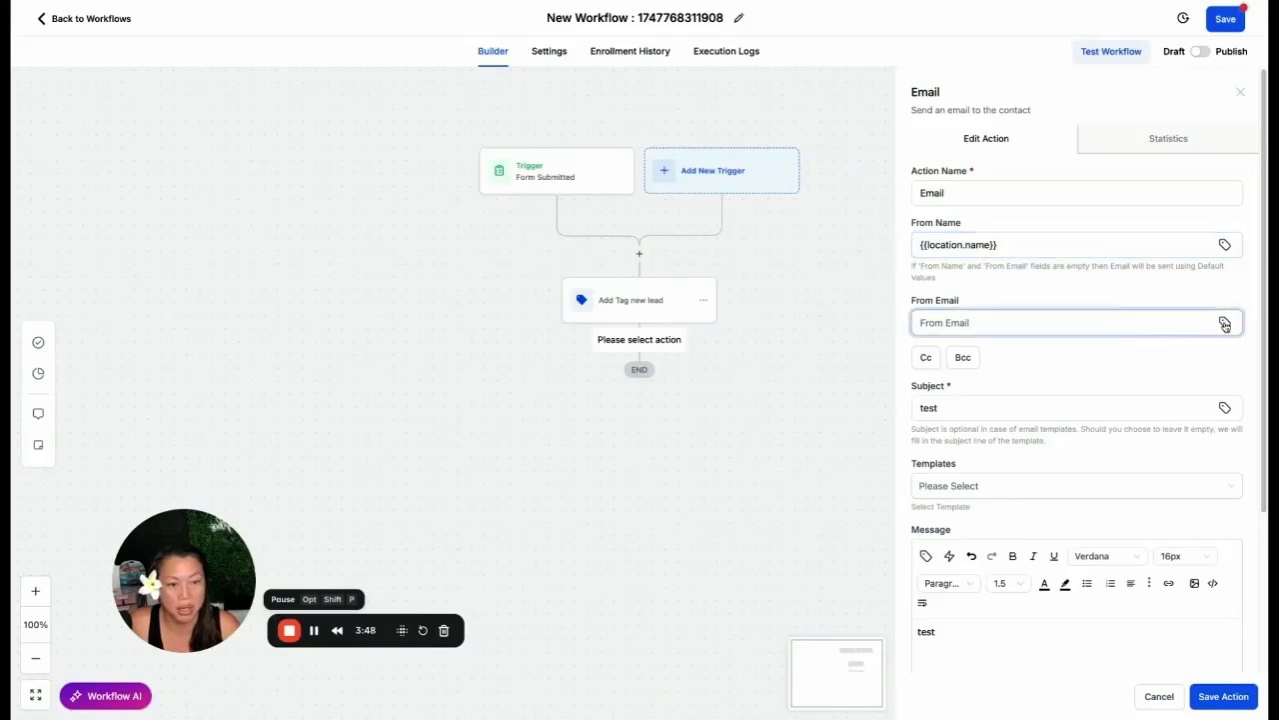
left_click(1225, 324)
left_click(1171, 386)
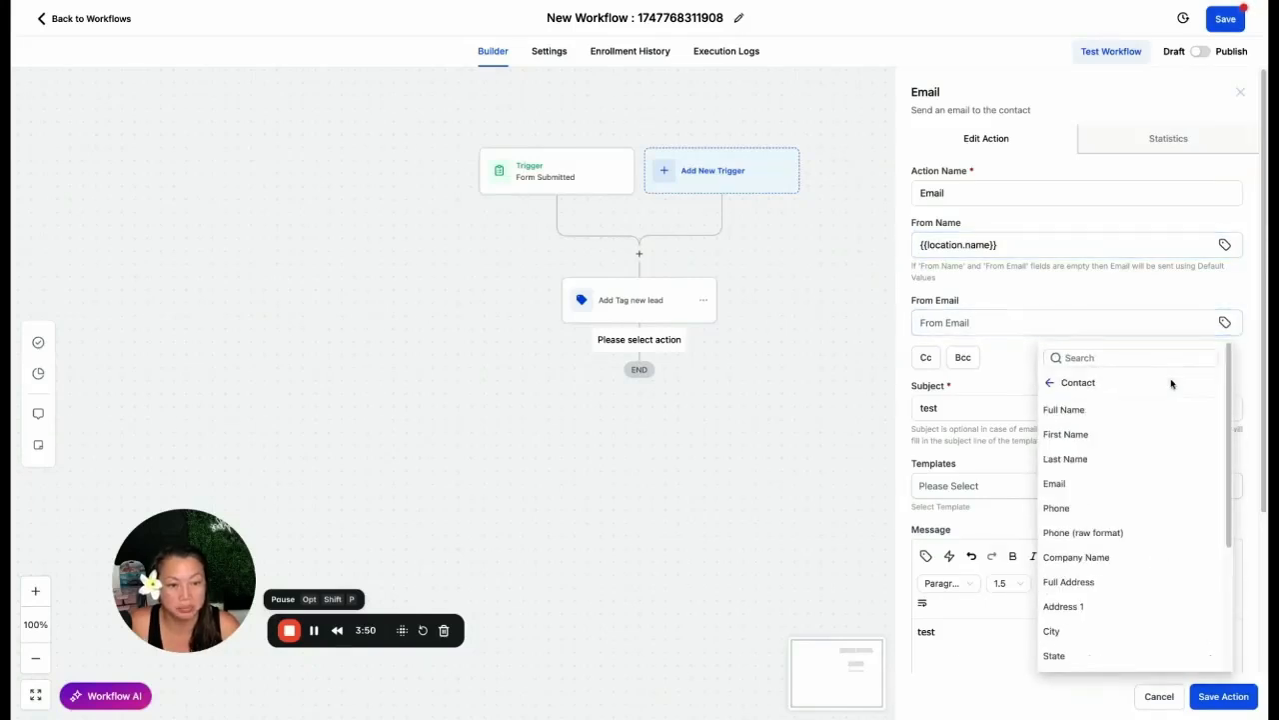
left_click(1049, 383)
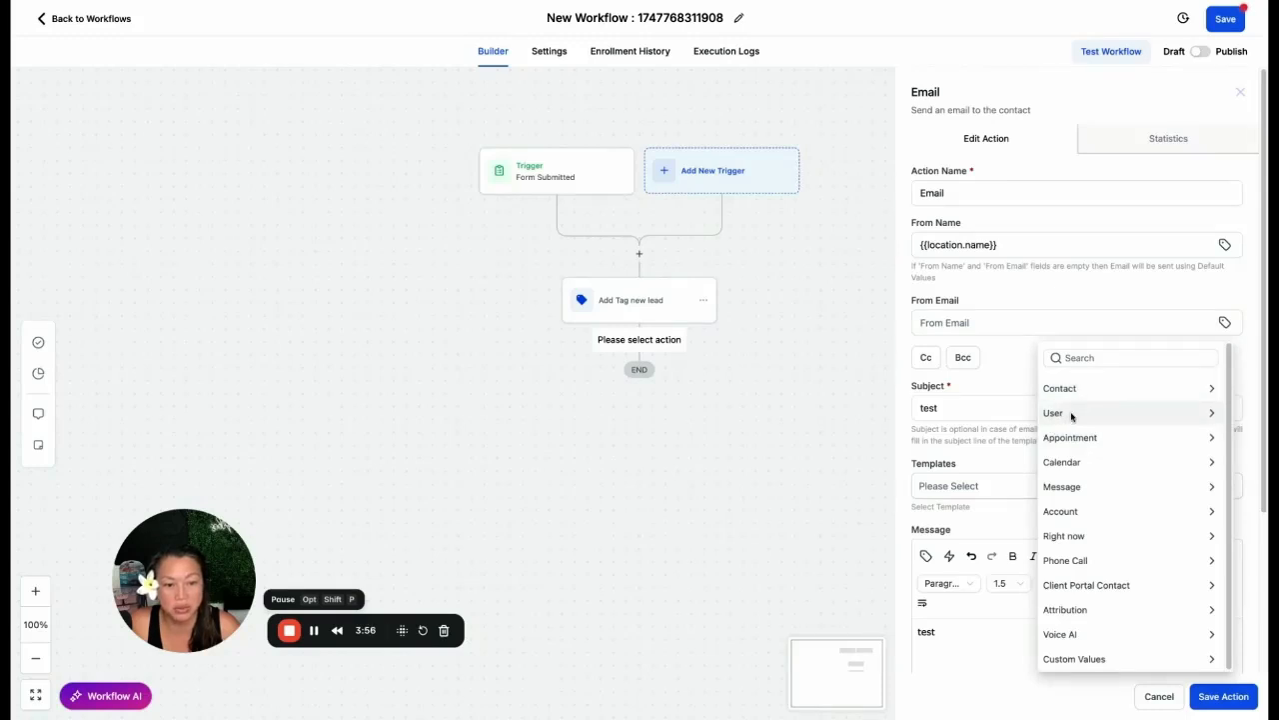
left_click(1119, 512)
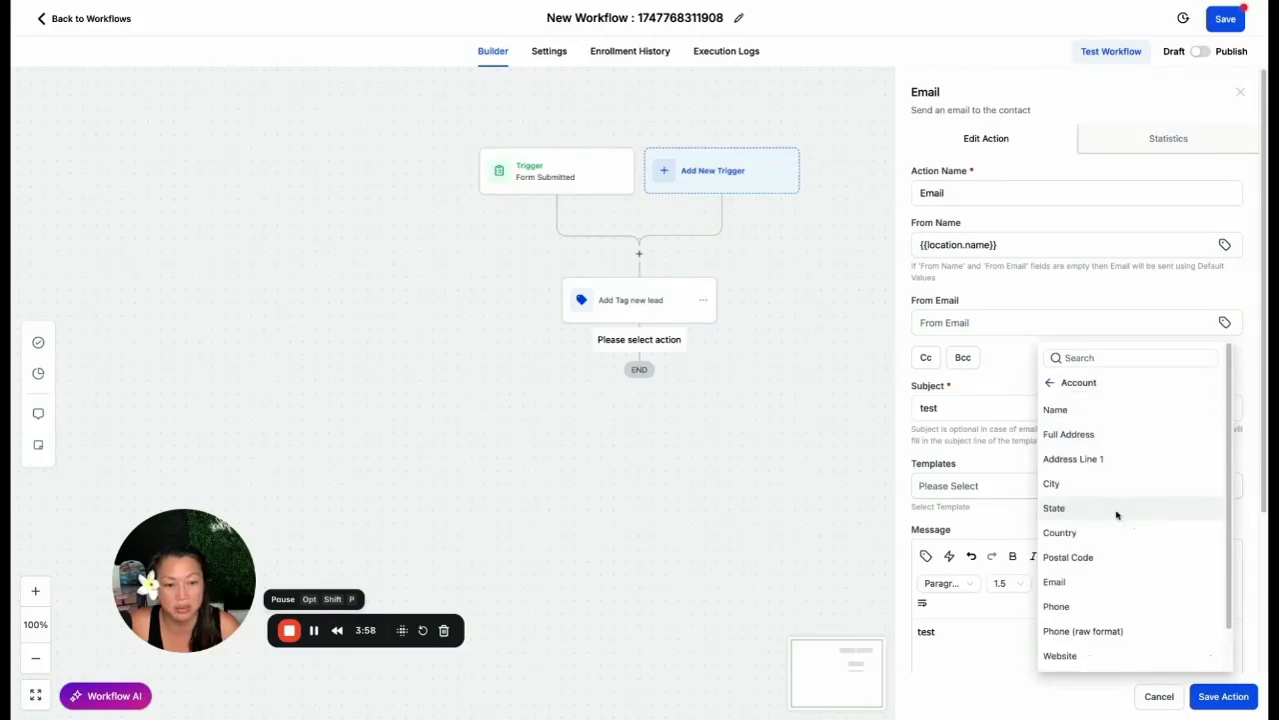
left_click(1094, 580)
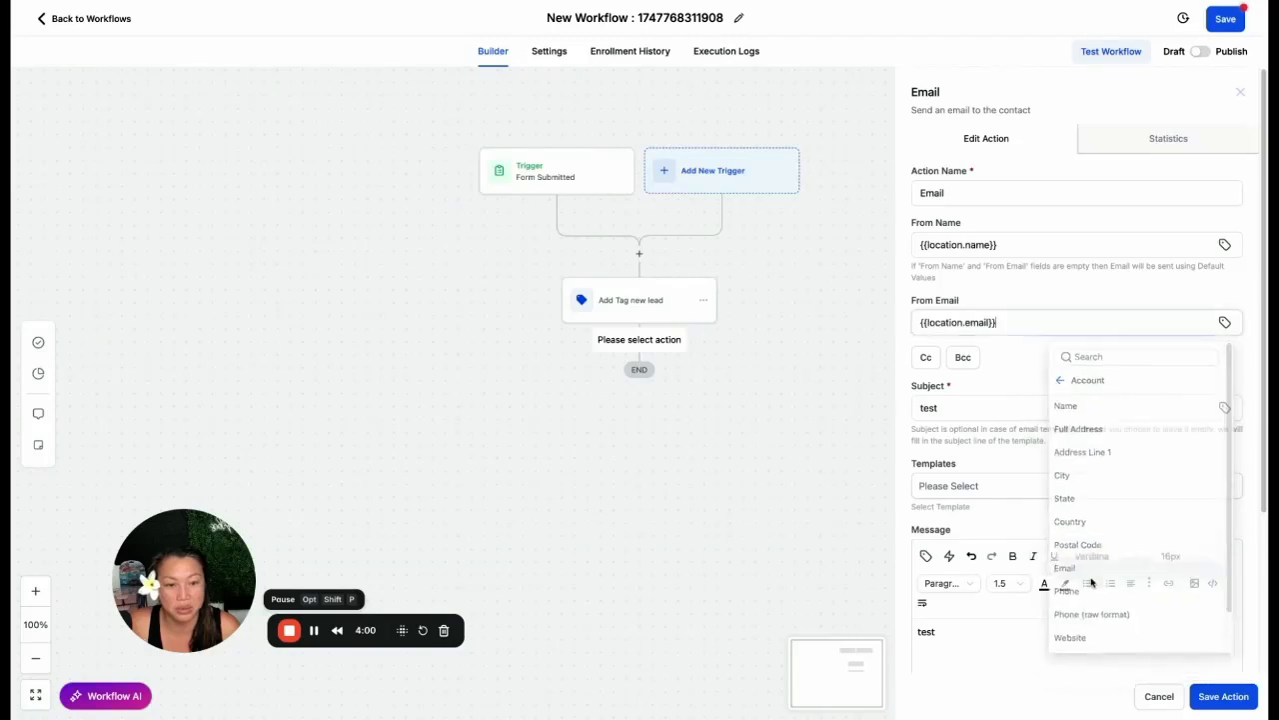
left_click(1211, 698)
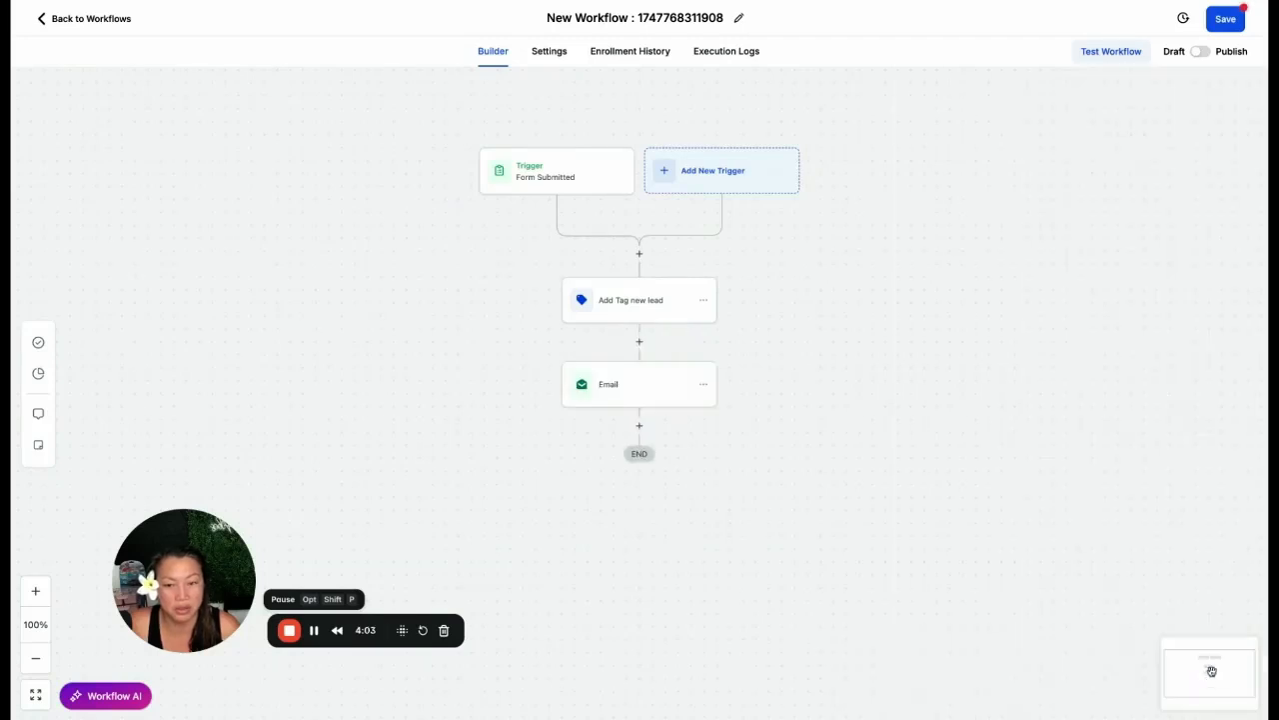
Step: Add a Send SMS action after the Email action with the message "test" and save it
left_click(639, 425)
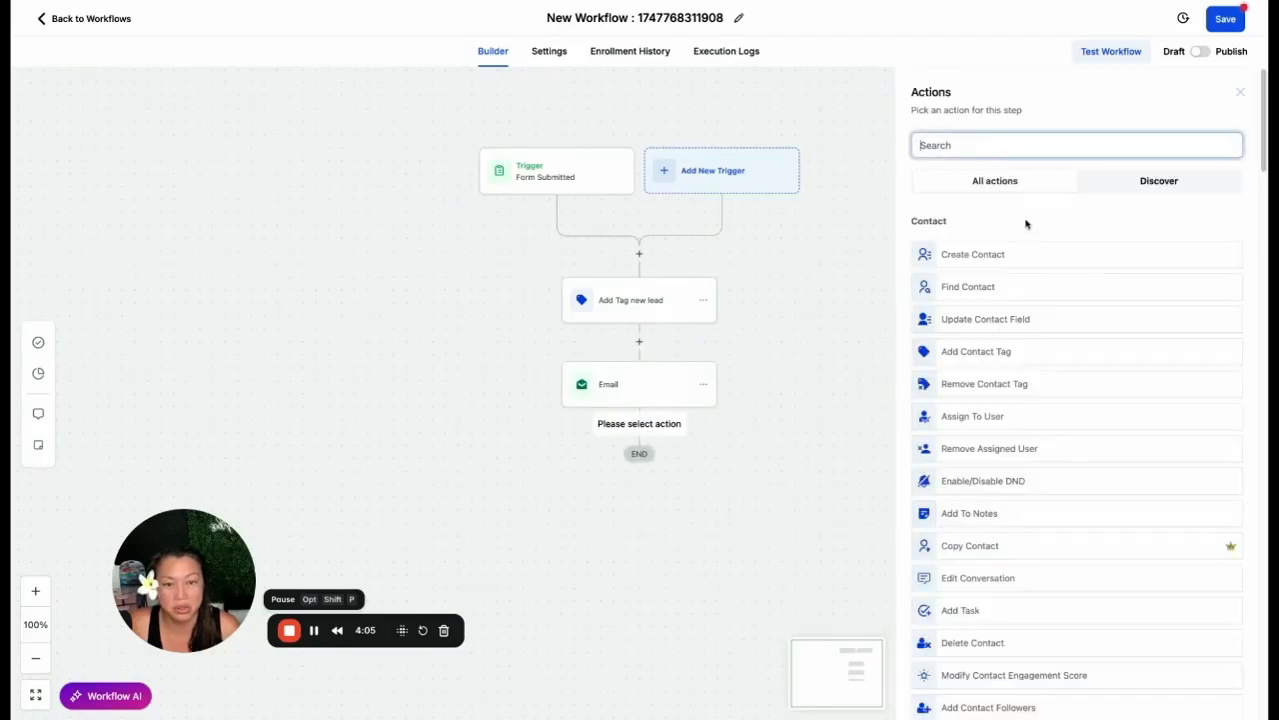
type("sms")
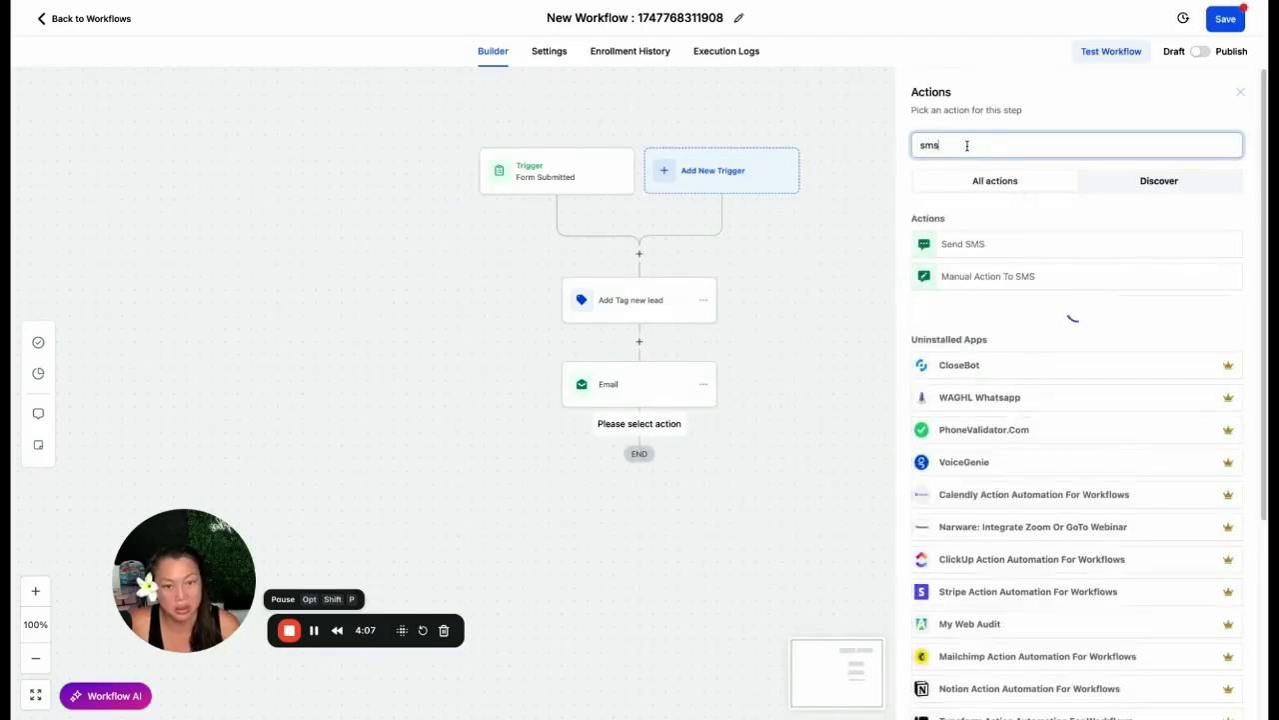
left_click(957, 241)
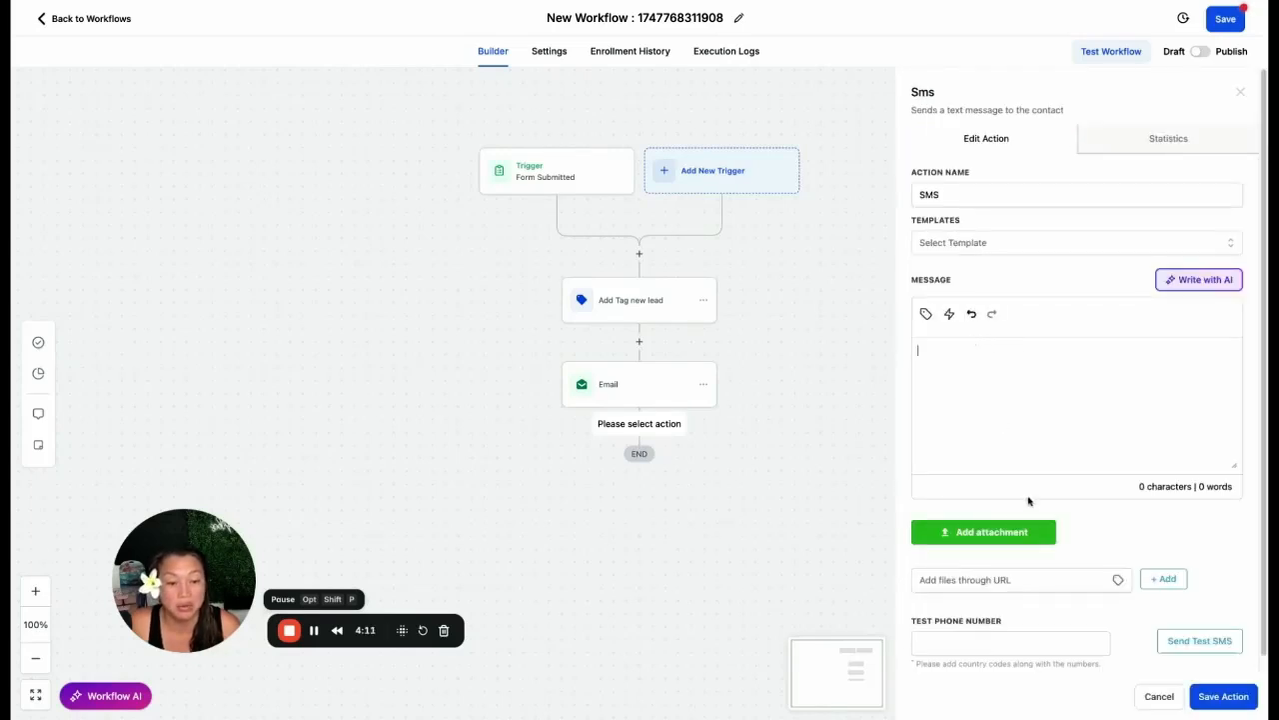
type("test")
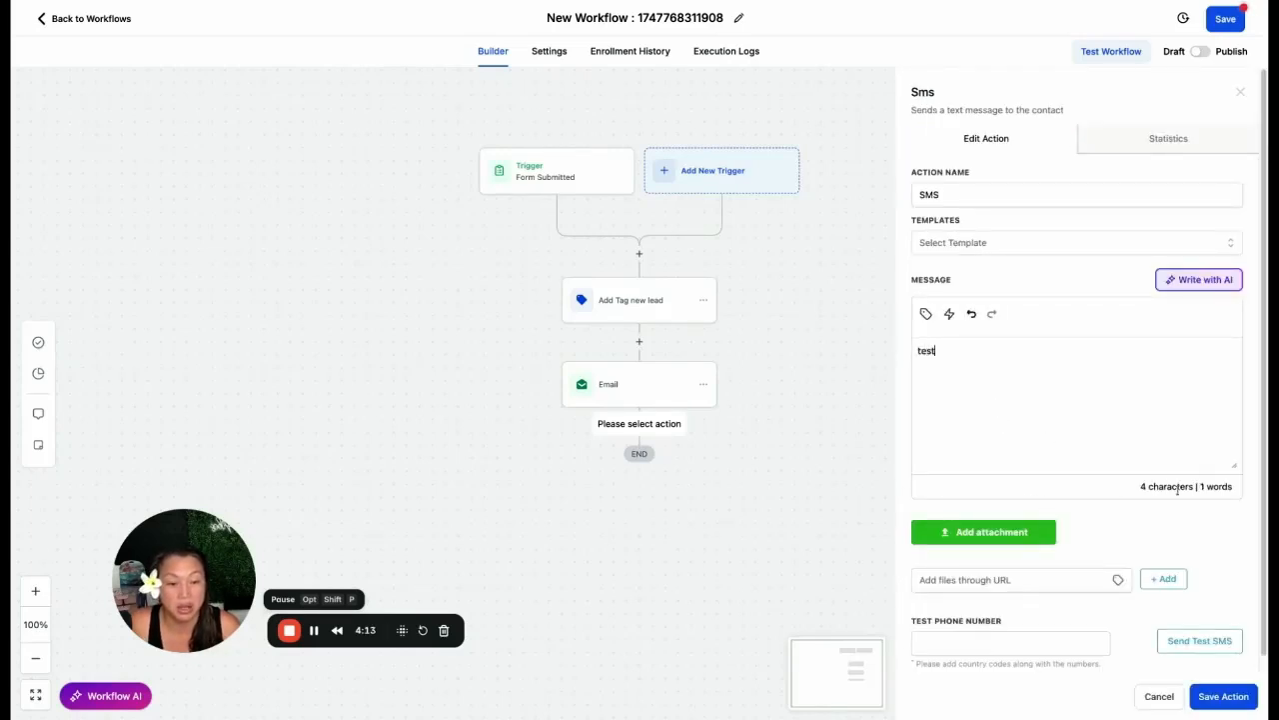
left_click(1213, 689)
Step: Insert a Wait action after the SMS action, finding it by searching the actions for "wait"
left_click_drag(894, 520, 905, 405)
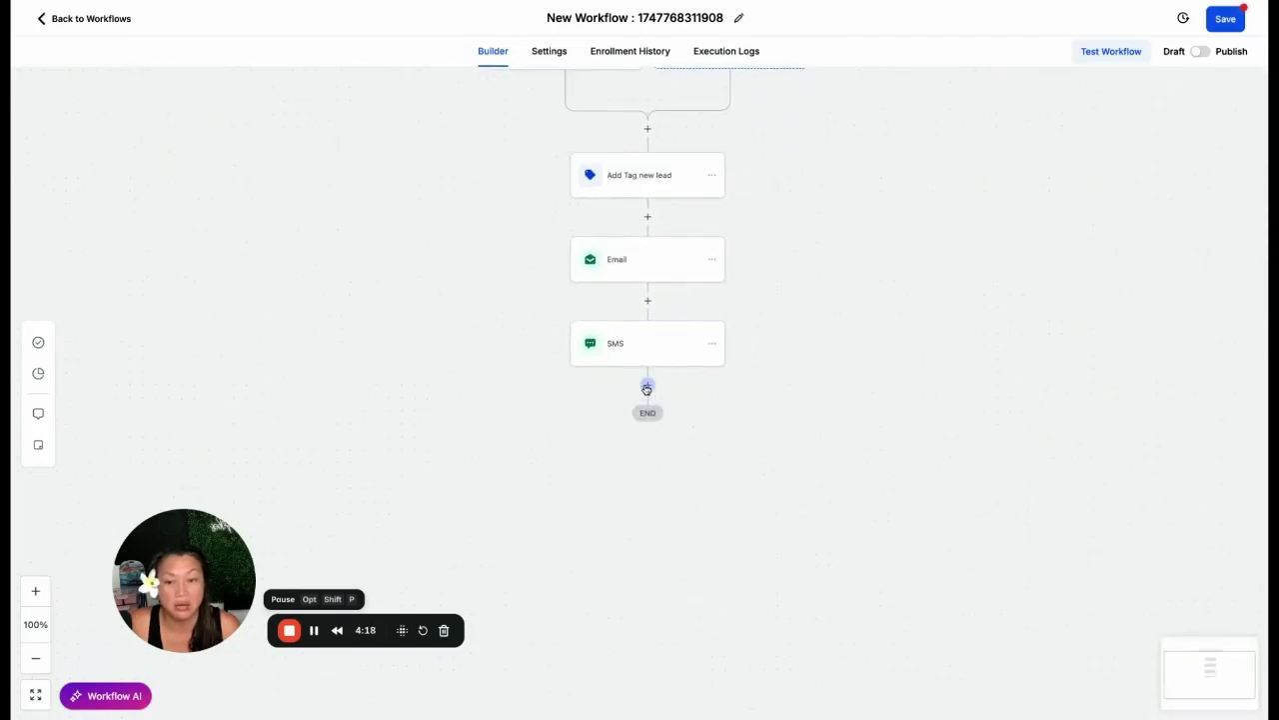
left_click(648, 384)
left_click(952, 145)
type("wait")
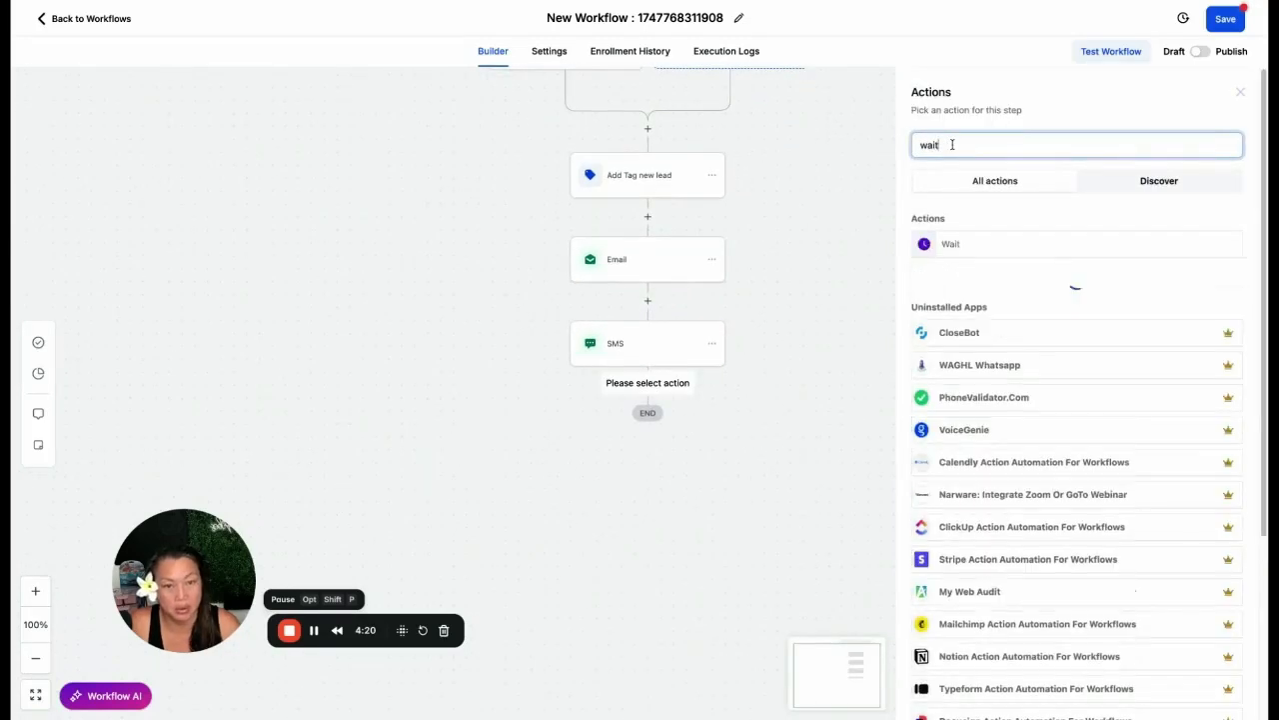
left_click(937, 248)
Step: Set the Wait action's duration to 1, choose its time unit, and save the action
left_click(718, 285)
type("1")
left_click(840, 284)
left_click(842, 363)
left_click(1222, 697)
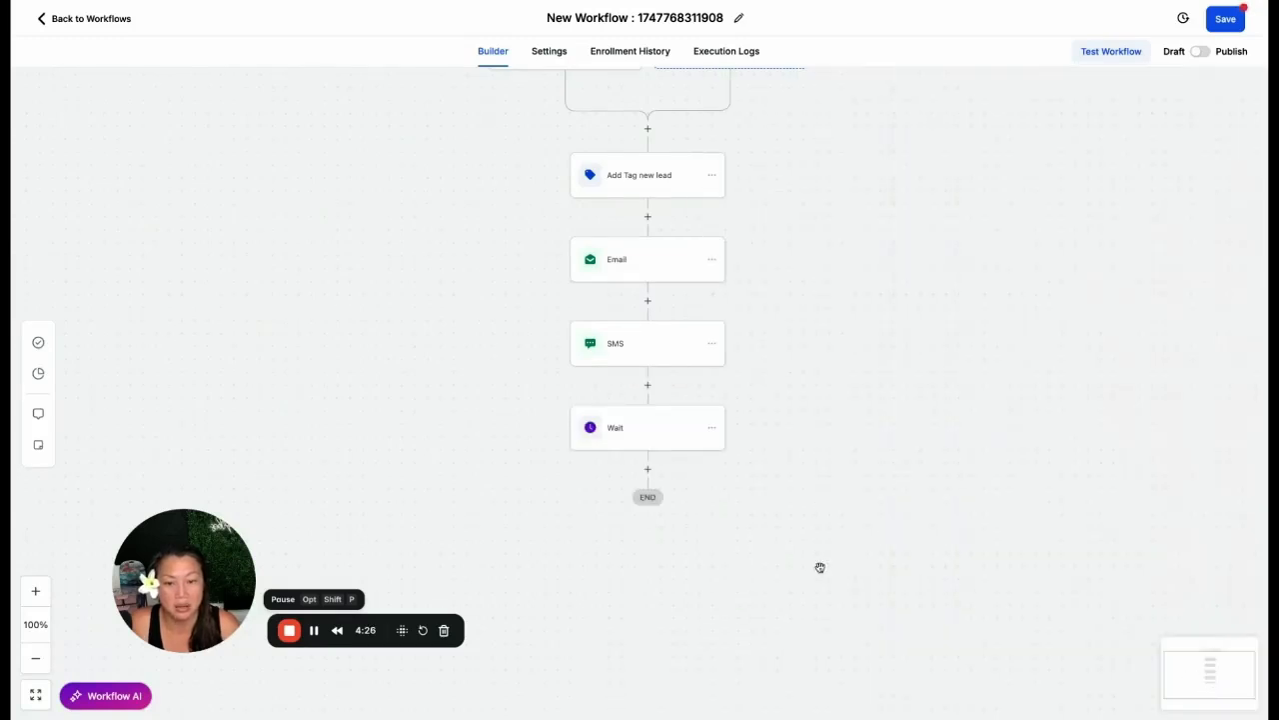
left_click(648, 467)
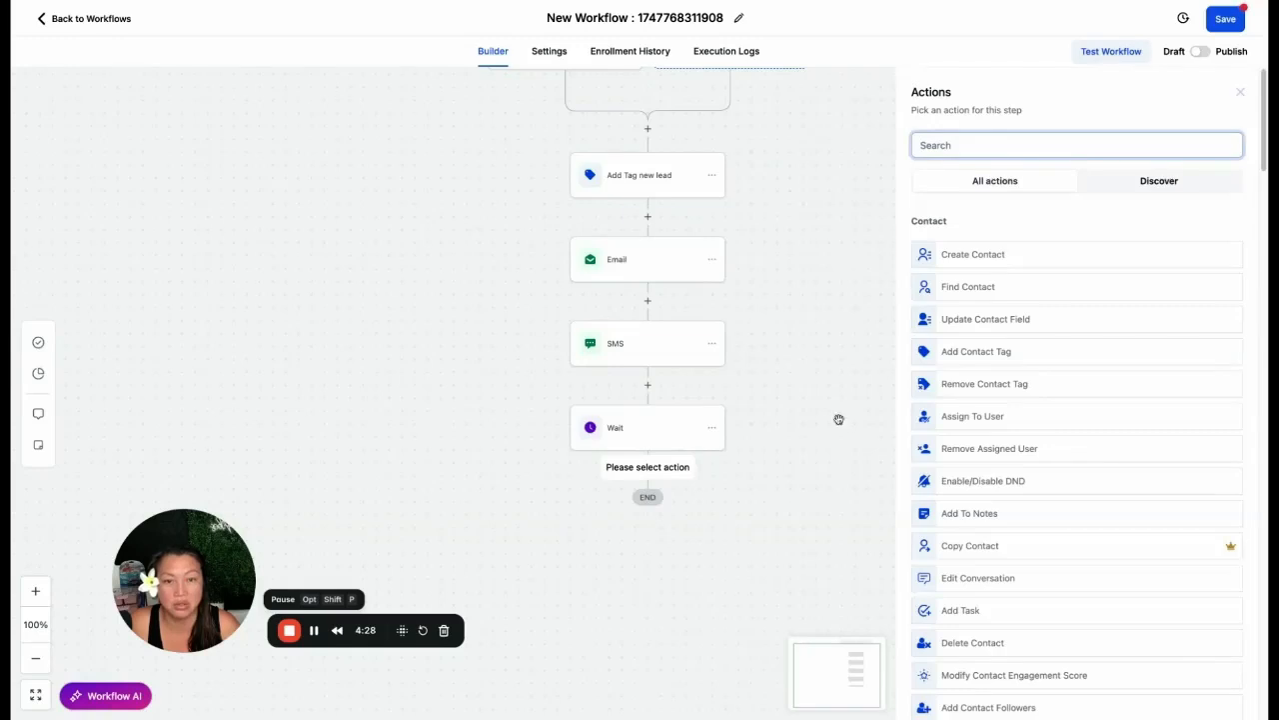
left_click(1240, 92)
left_click_drag(901, 174, 896, 277)
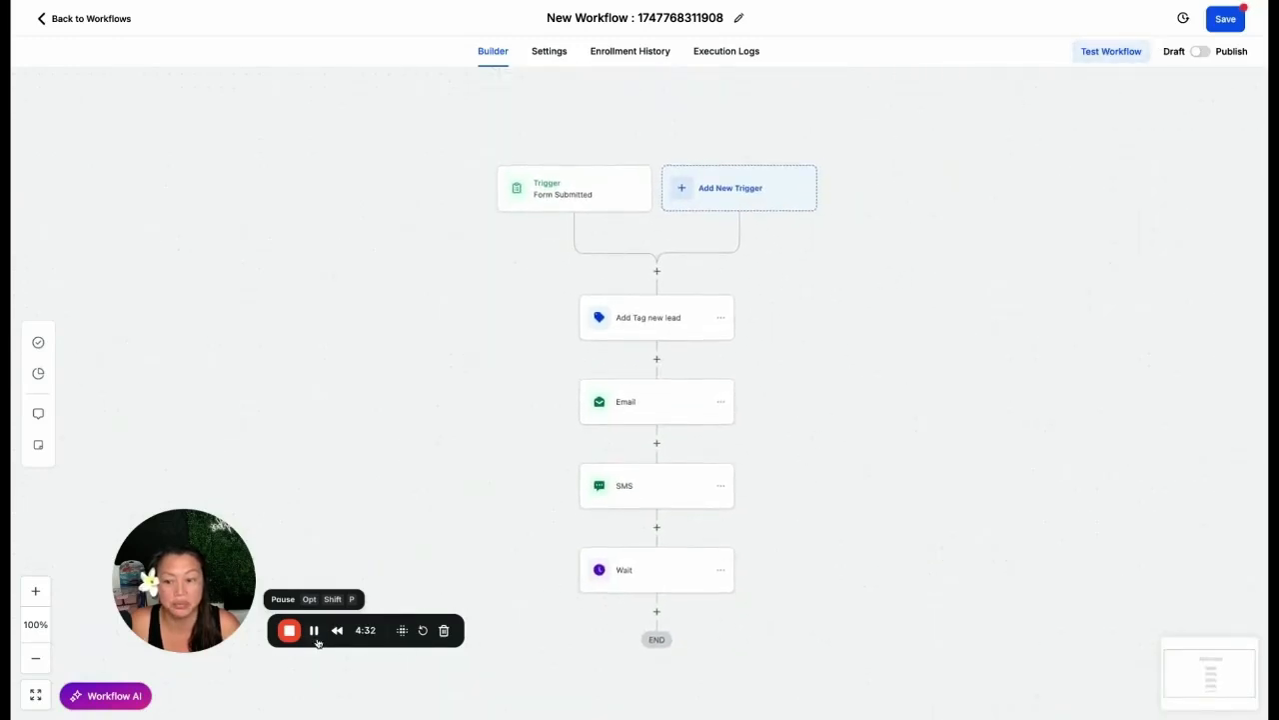